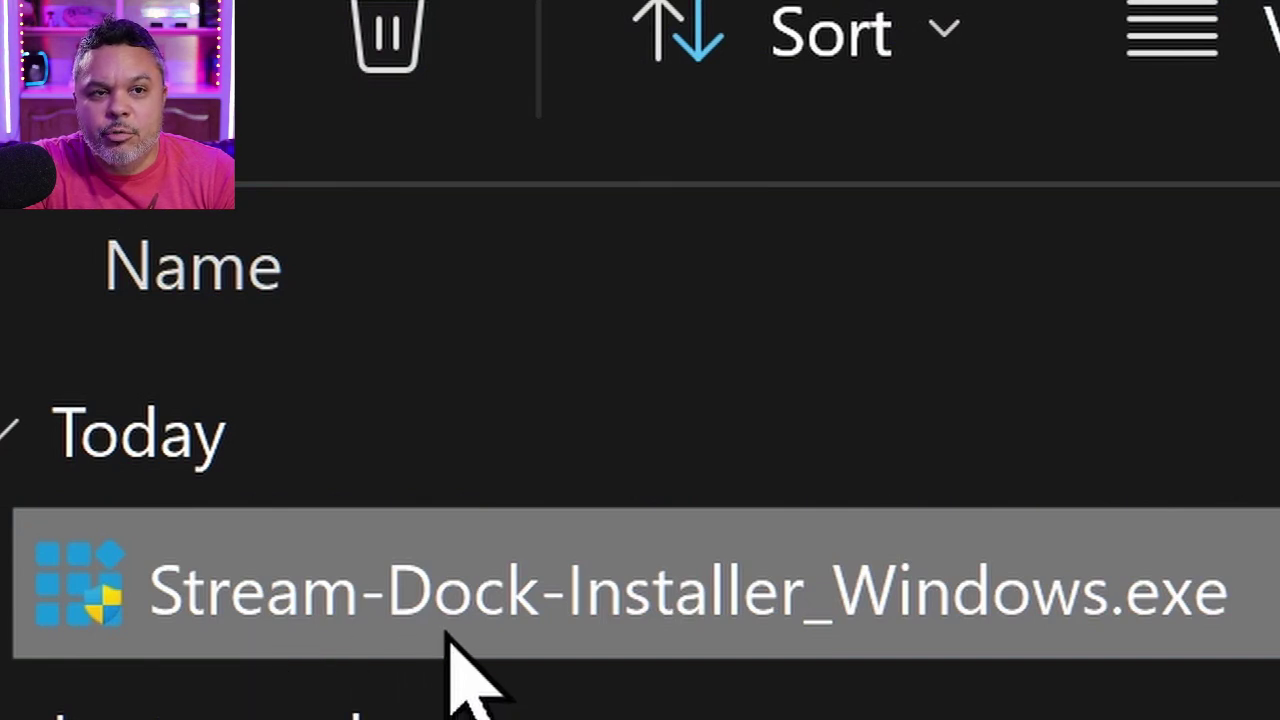
- Run Stream-Dock-Installer_Windows.exe and install StreamDock in C:\Program Files (x86)\StreamDock\
double_click(592, 600)
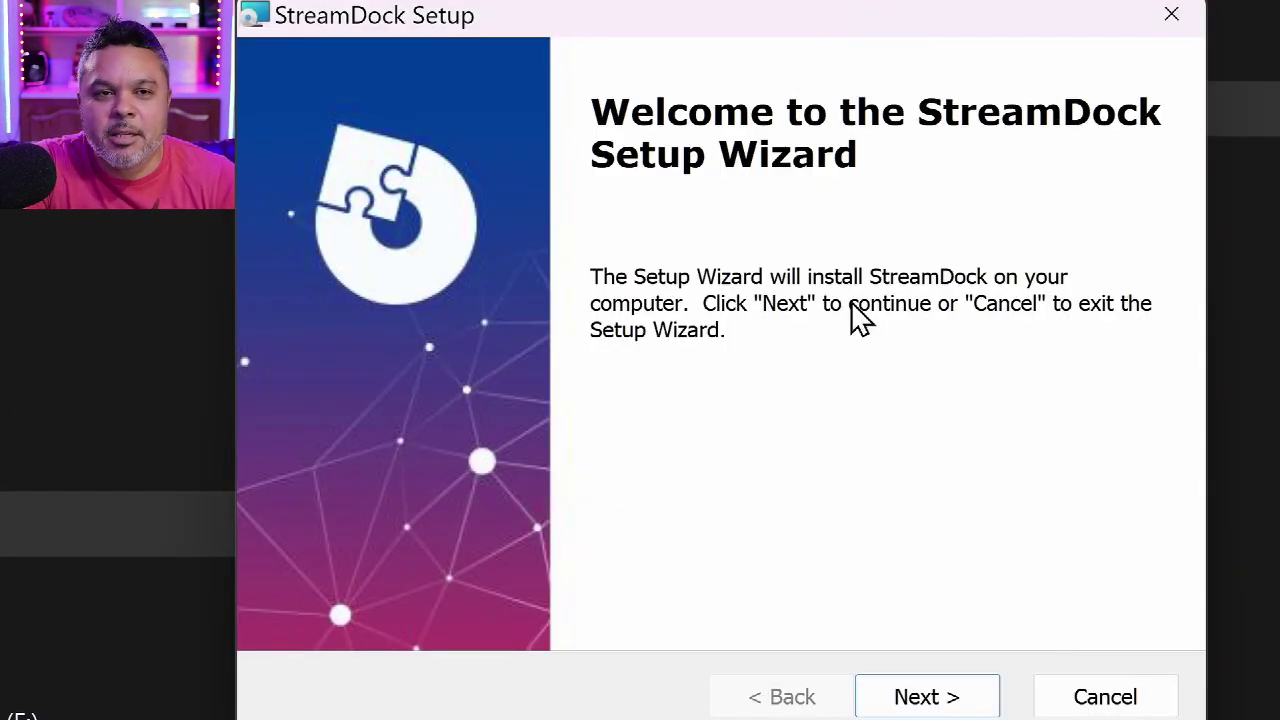
left_click(932, 695)
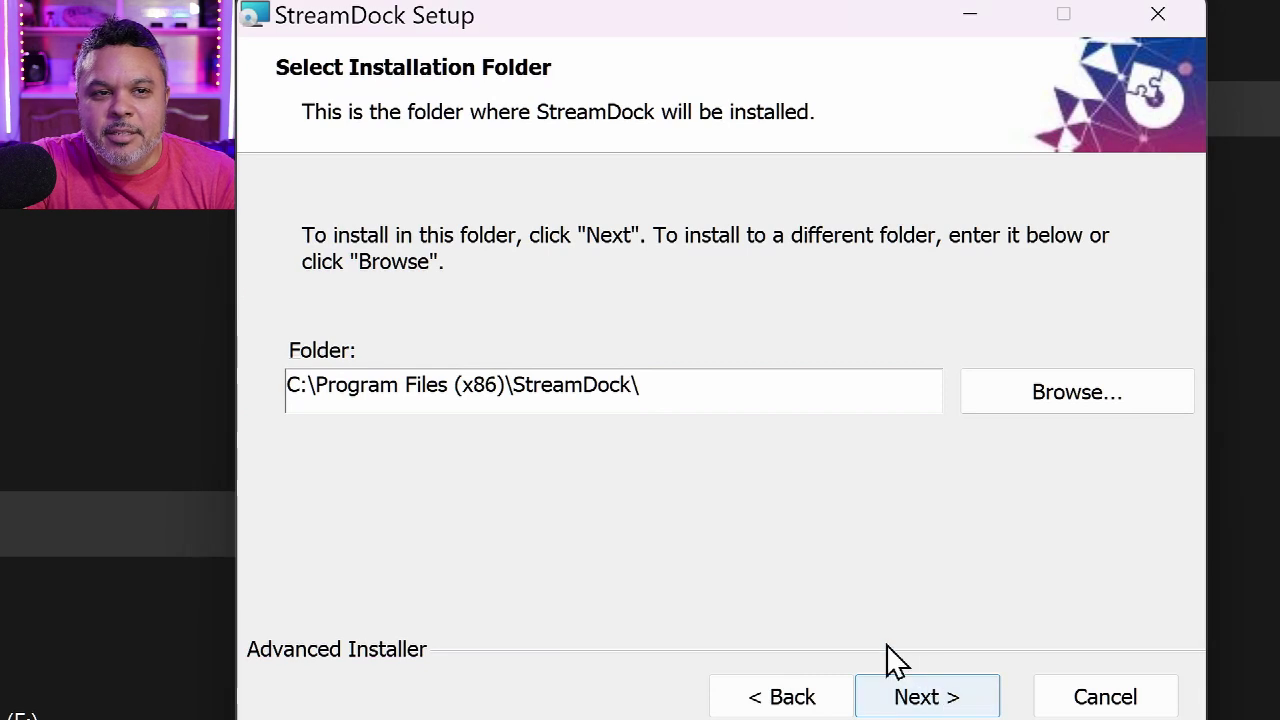
left_click(943, 697)
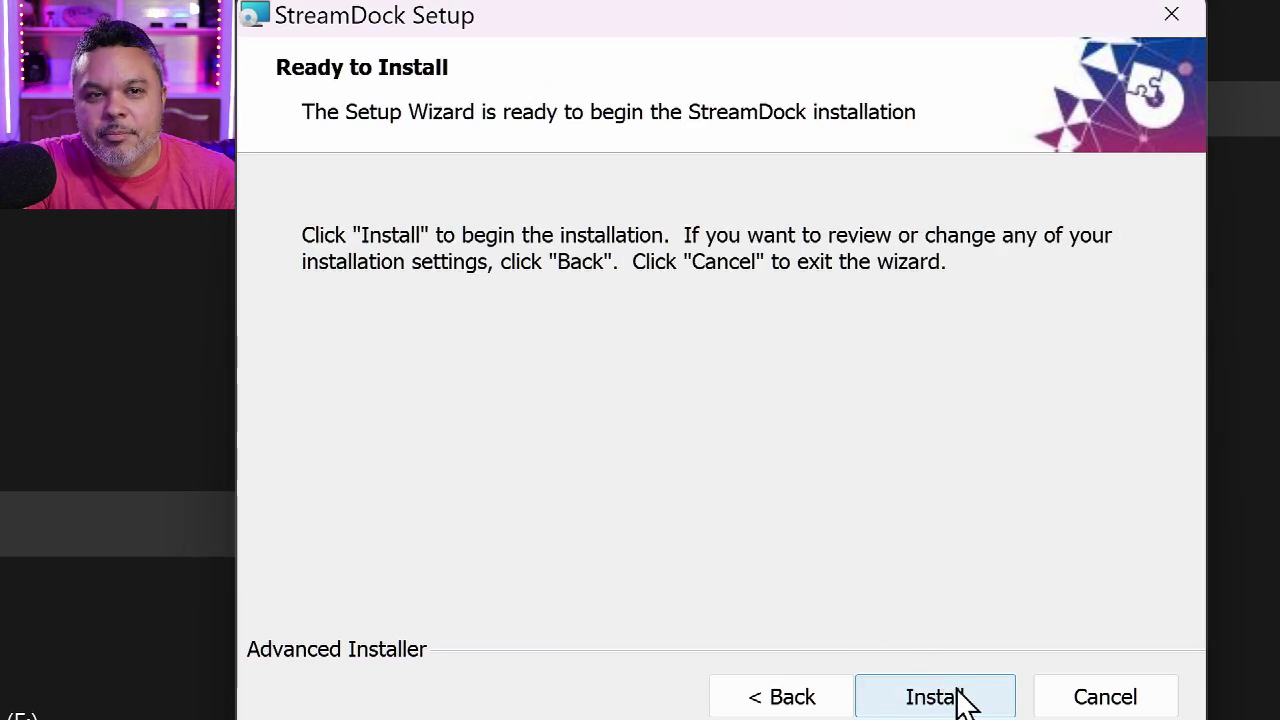
left_click(958, 700)
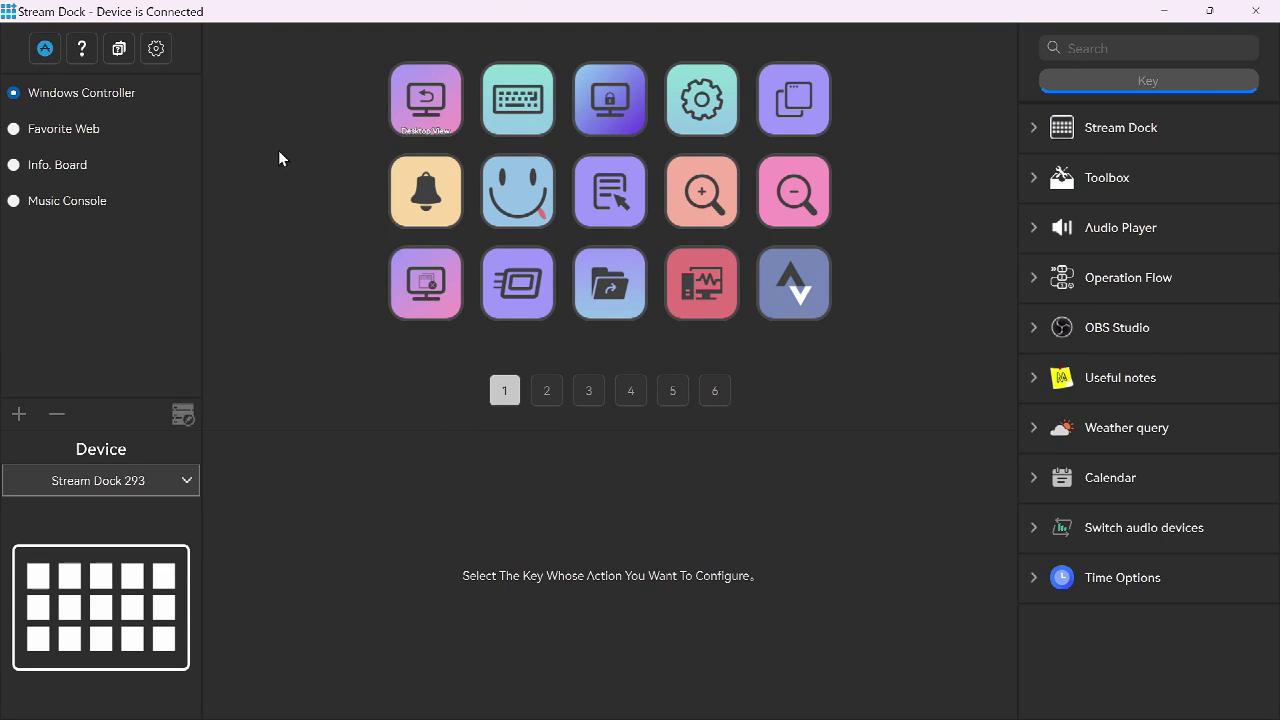
- Open the store and browse the most popular plugins across all categories
left_click(44, 55)
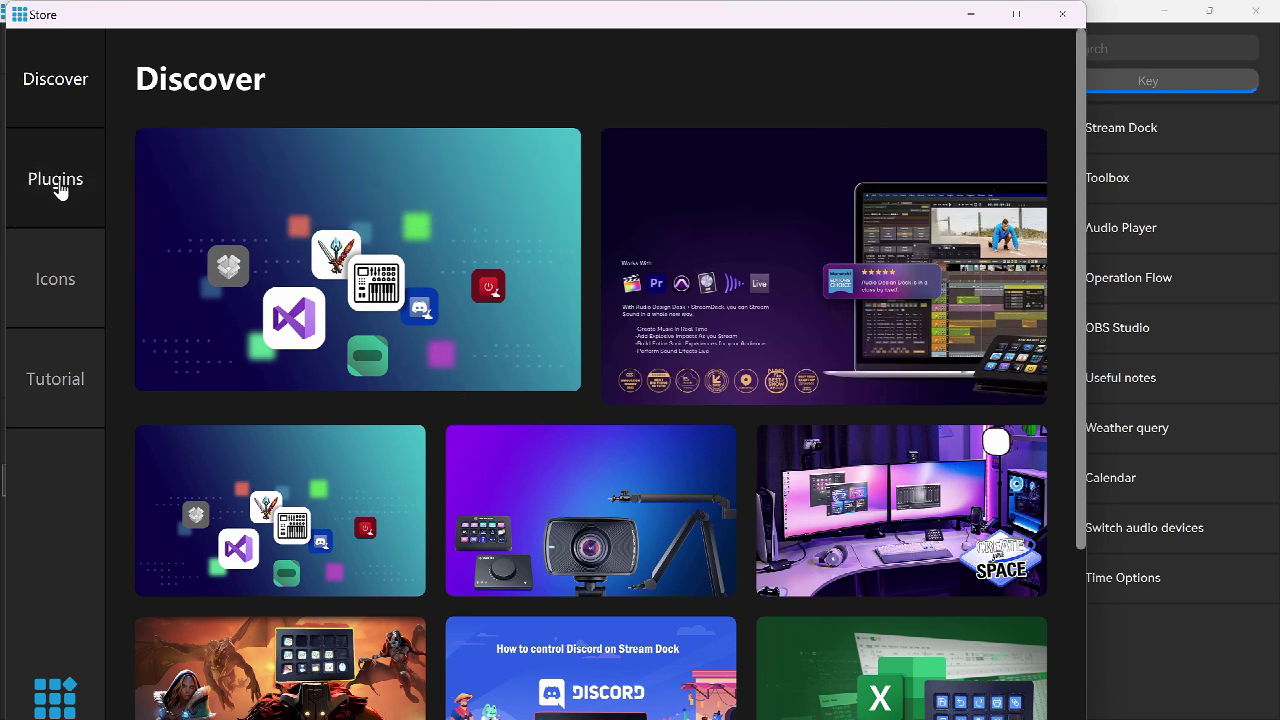
left_click(57, 187)
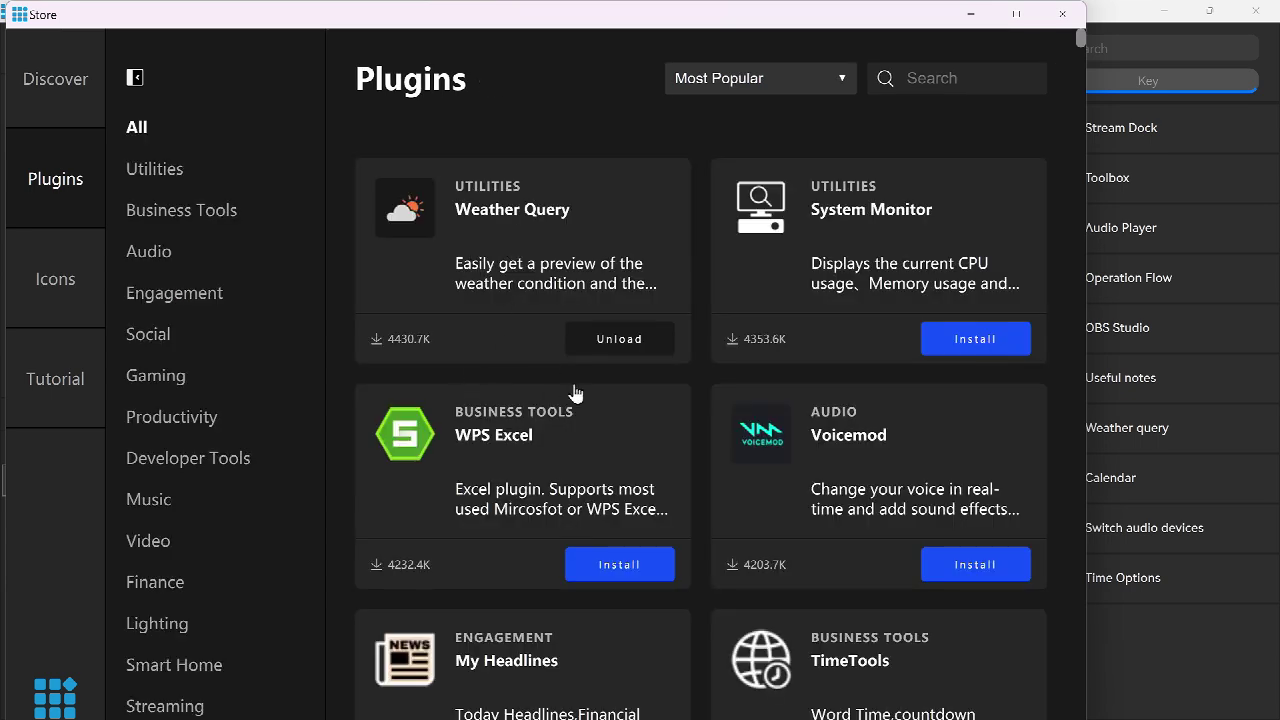
scroll(521, 399, "down", 2)
scroll(545, 397, "up", 2)
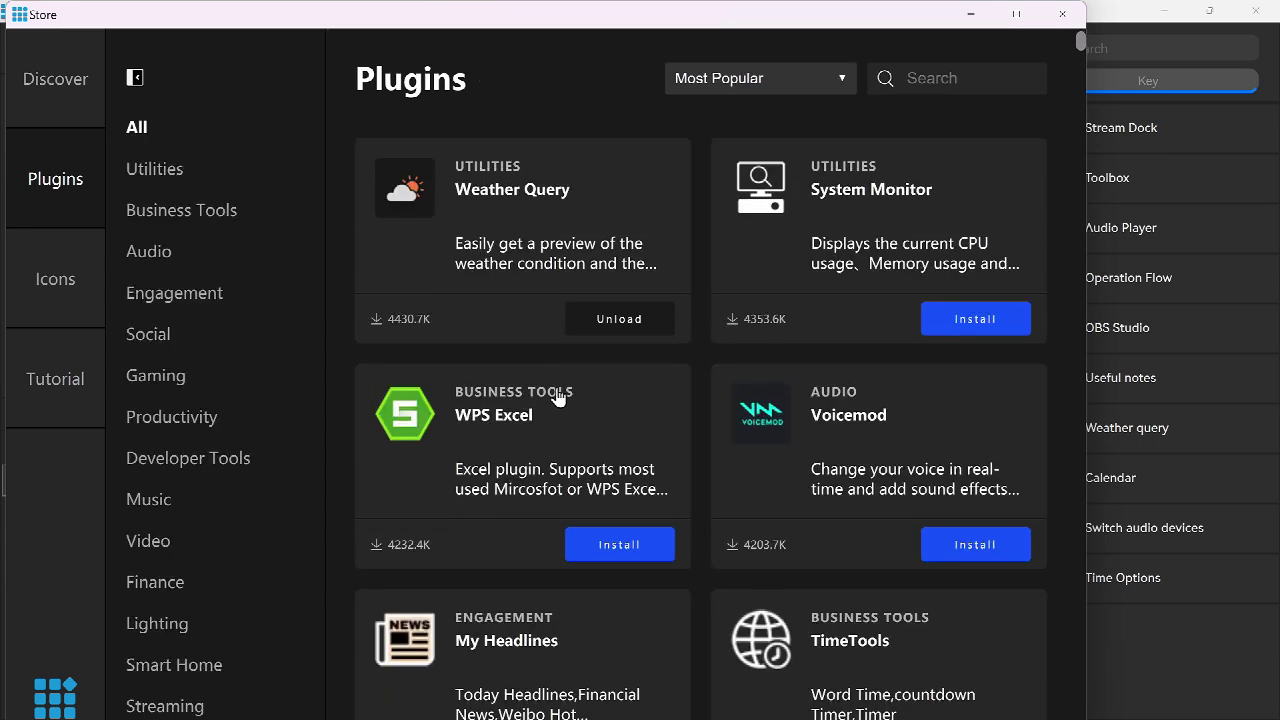
scroll(547, 330, "down", 4)
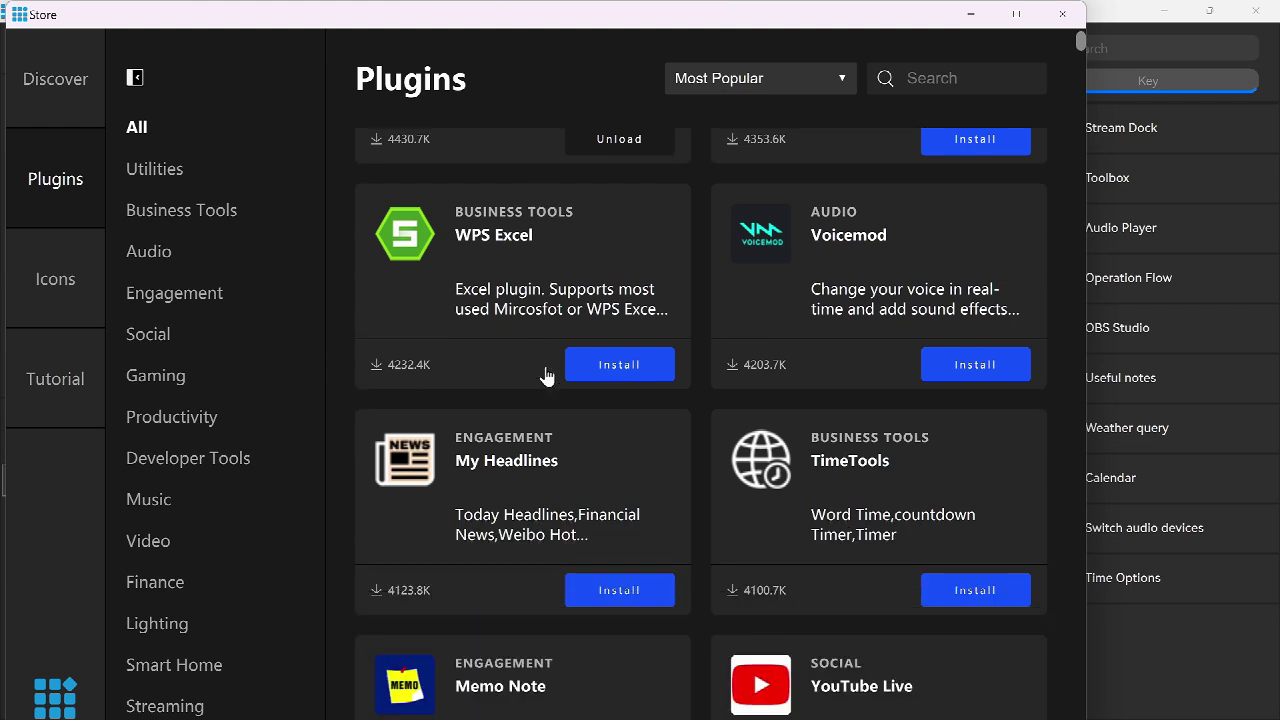
scroll(672, 463, "down", 1)
scroll(506, 403, "down", 6)
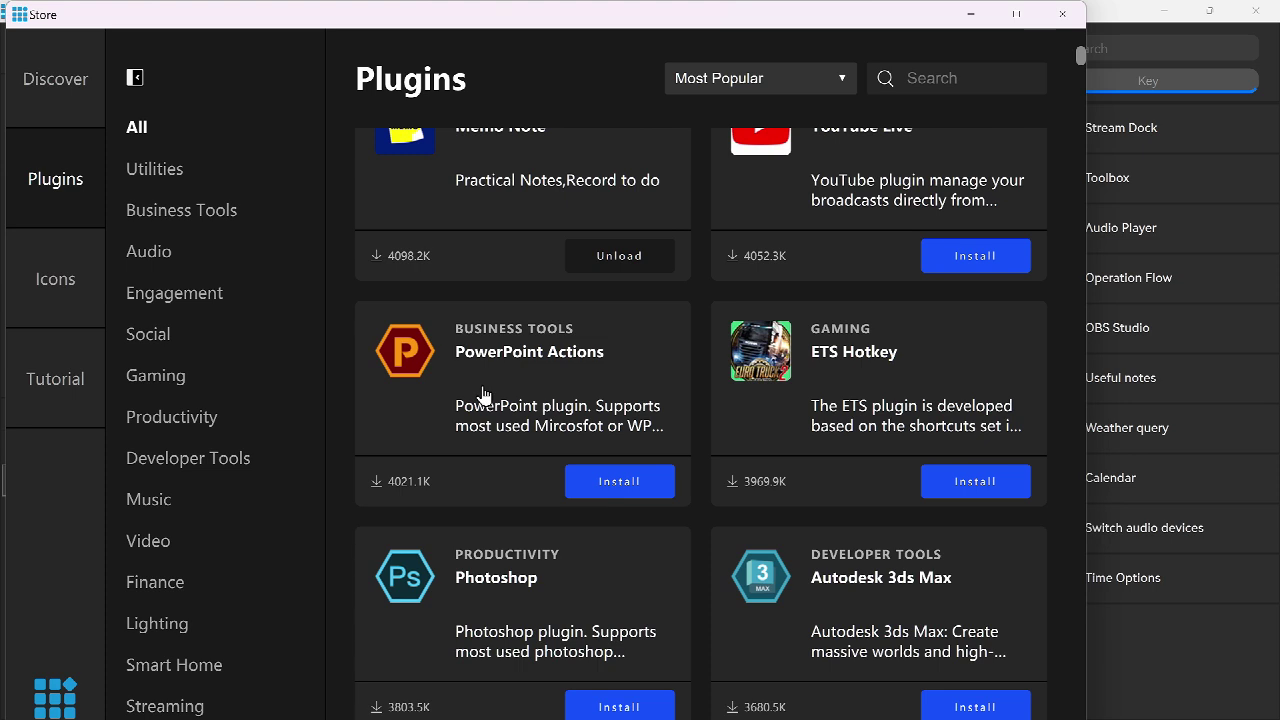
scroll(500, 396, "down", 1)
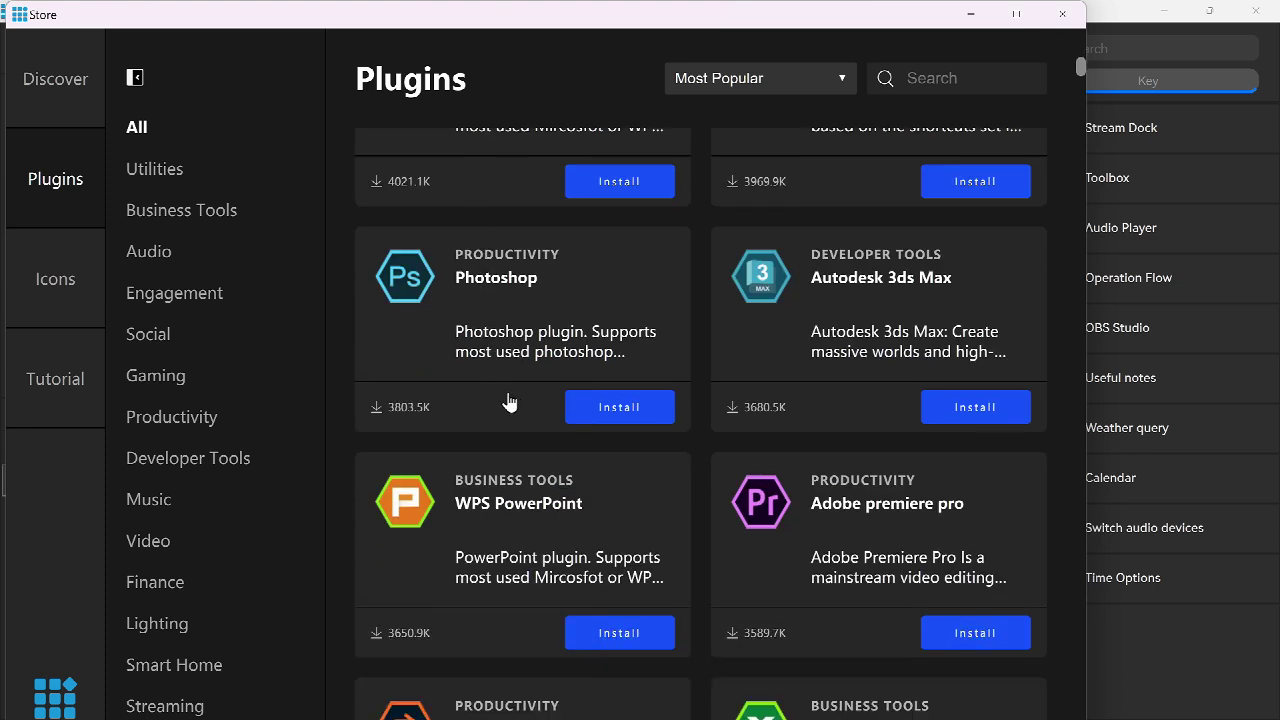
scroll(495, 393, "down", 1)
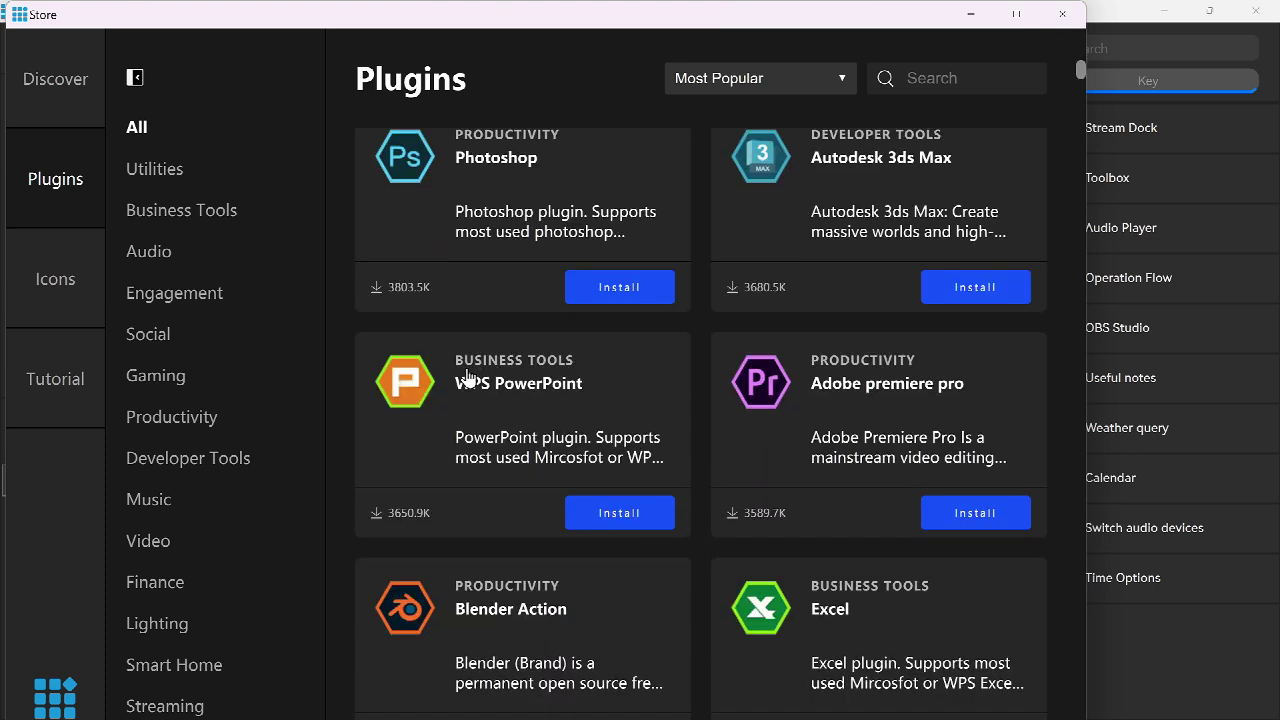
scroll(219, 186, "down", 1)
- Look through the store's plugin categories, including Gaming, Productivity, Developer Tools, Social, Video, Finance, Lighting and Smart Home
left_click(180, 345)
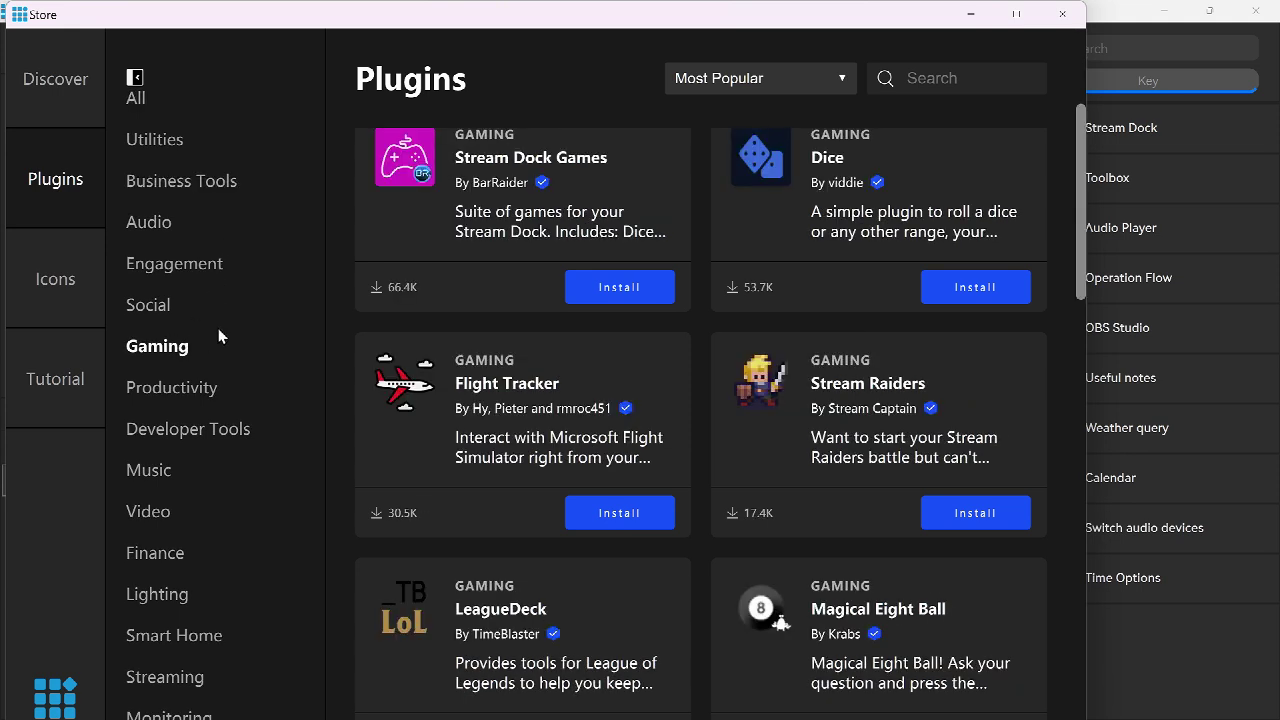
scroll(523, 360, "down", 5)
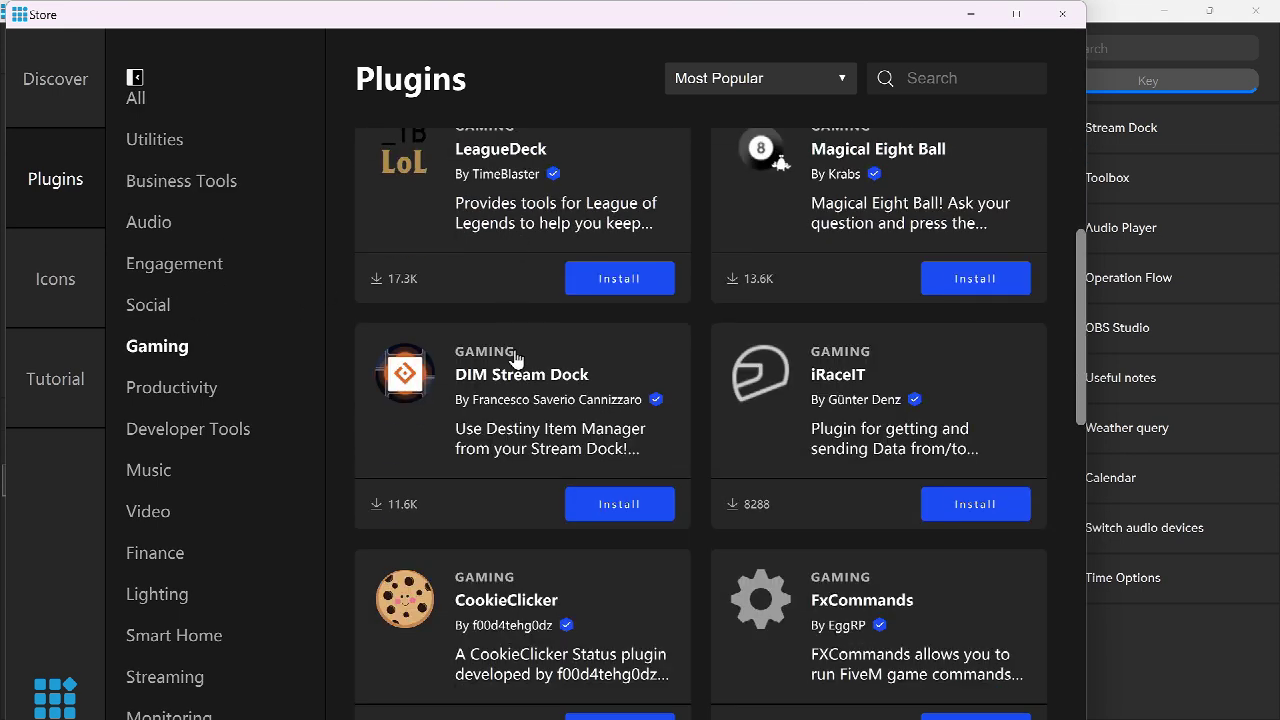
left_click(170, 388)
left_click(188, 428)
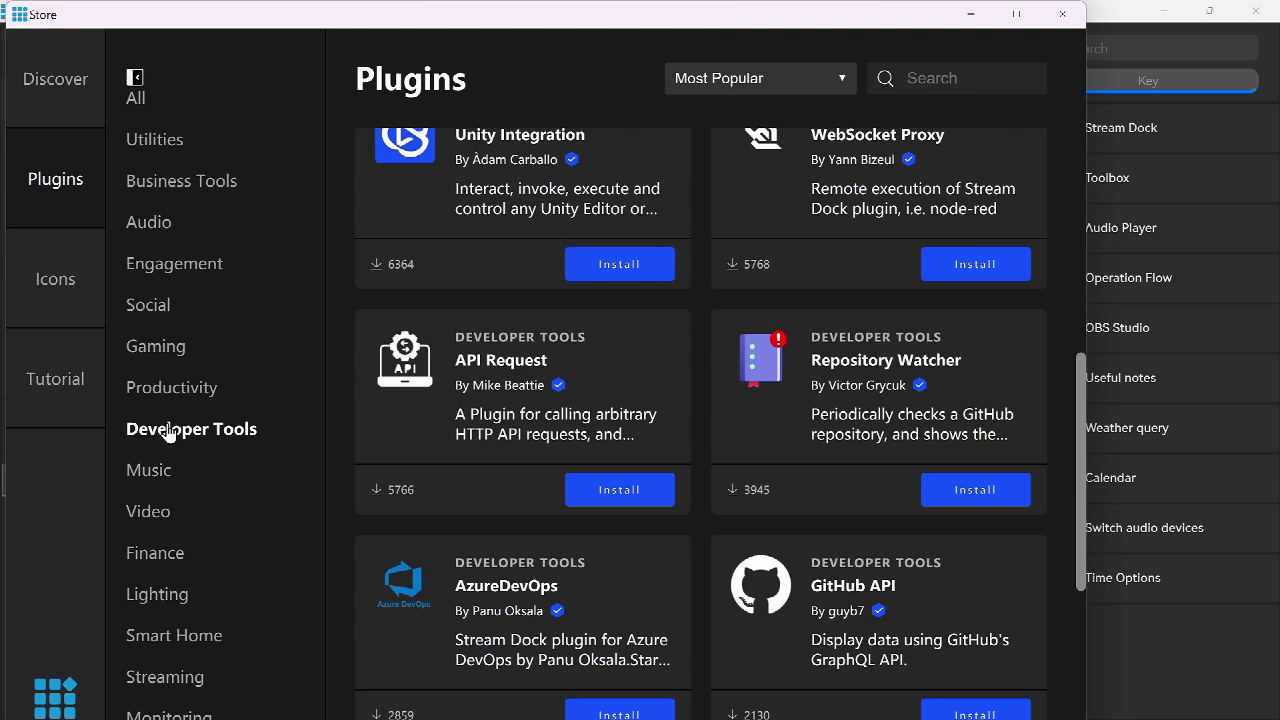
left_click(152, 307)
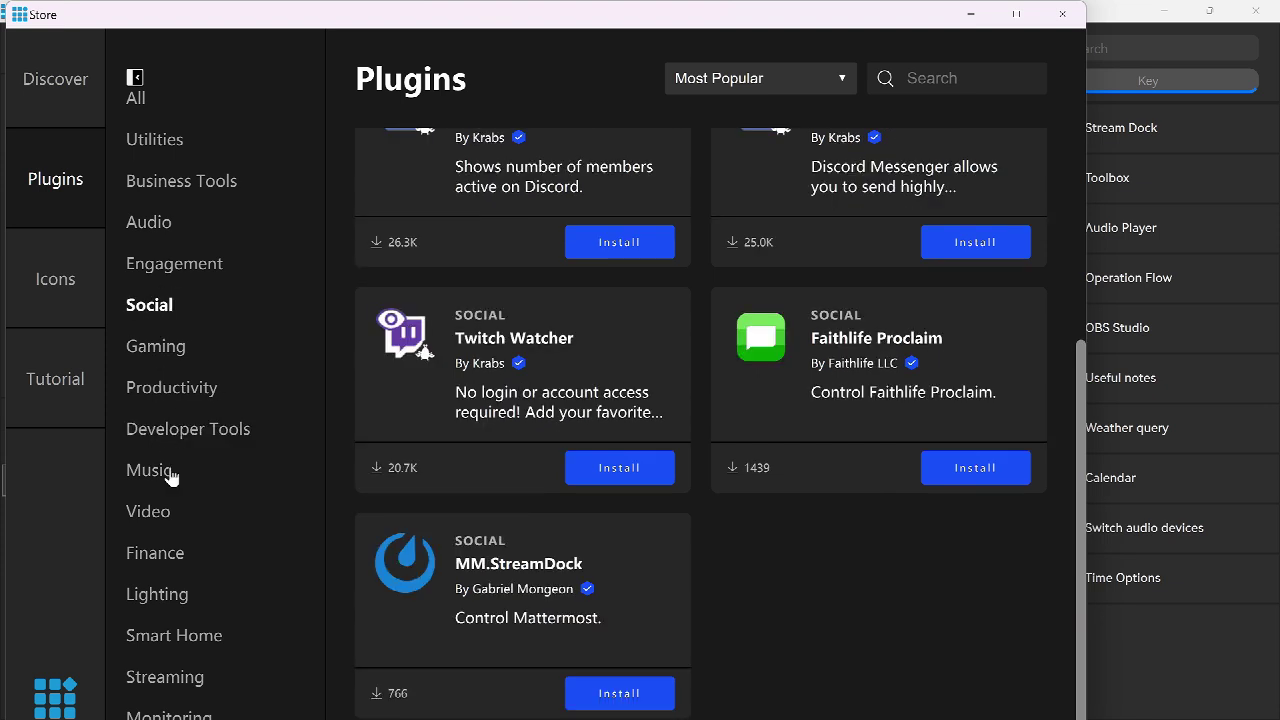
left_click(150, 512)
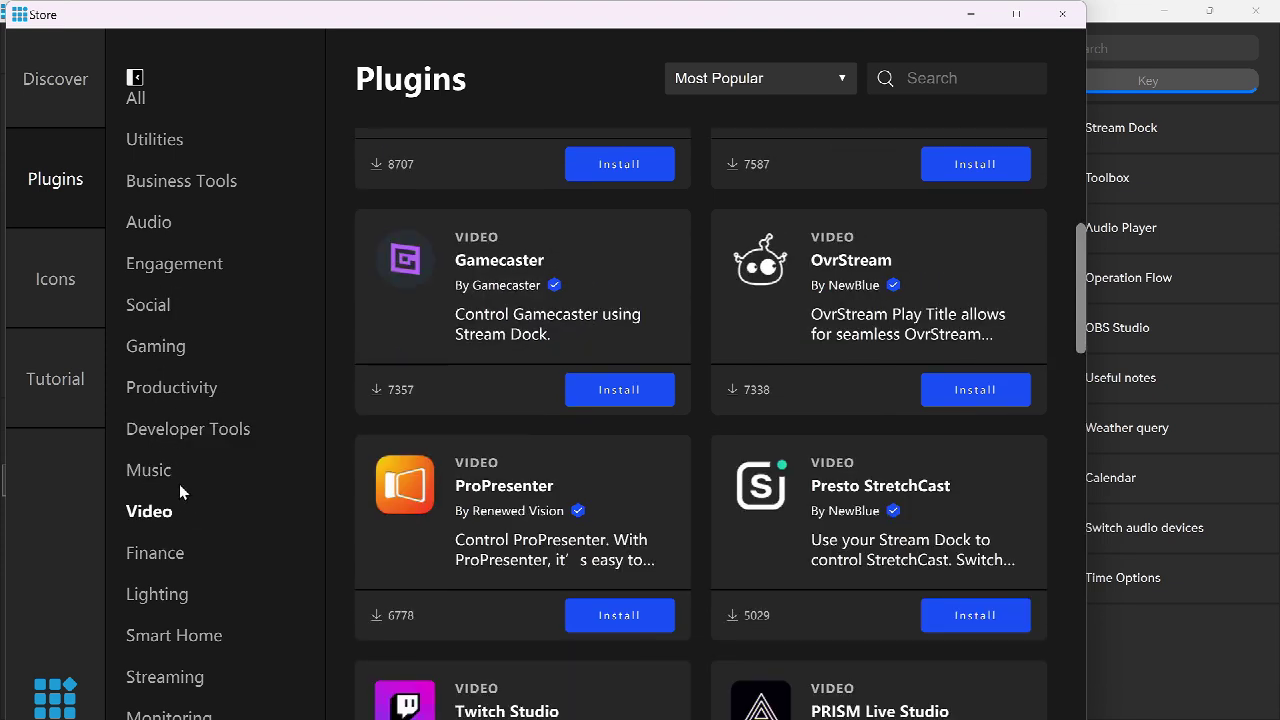
left_click(138, 556)
left_click(140, 594)
left_click(166, 636)
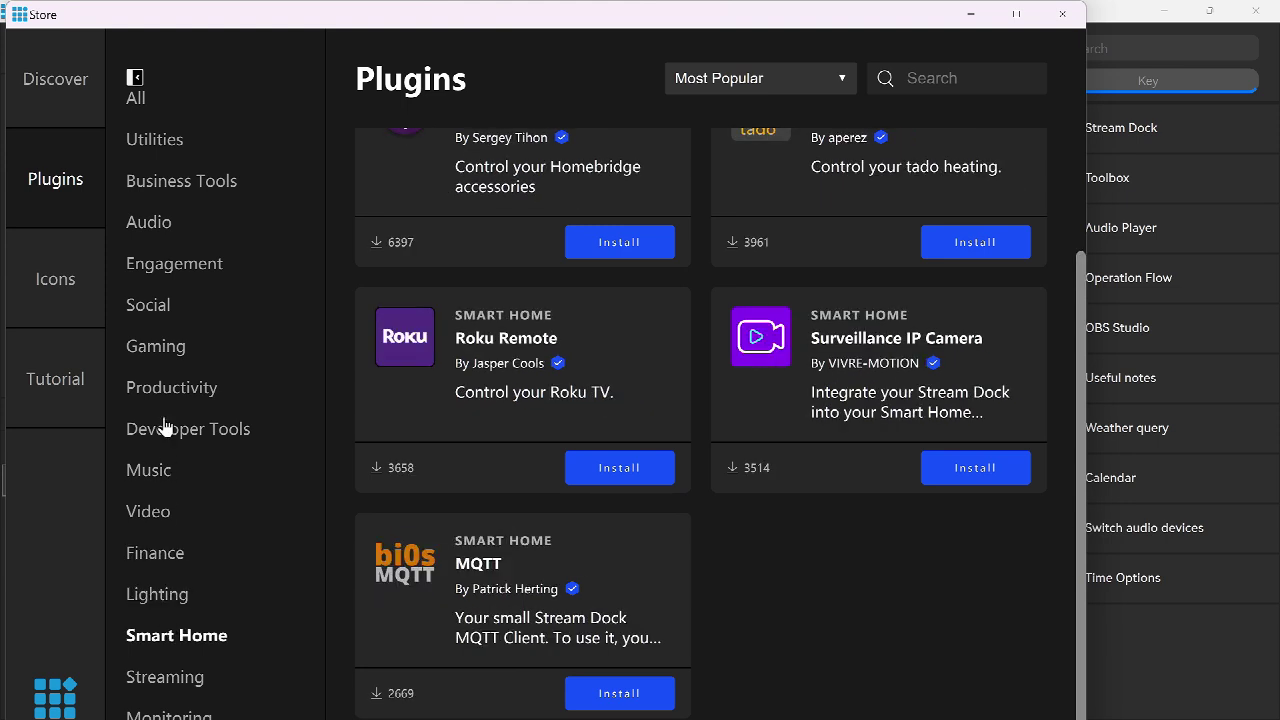
left_click(166, 352)
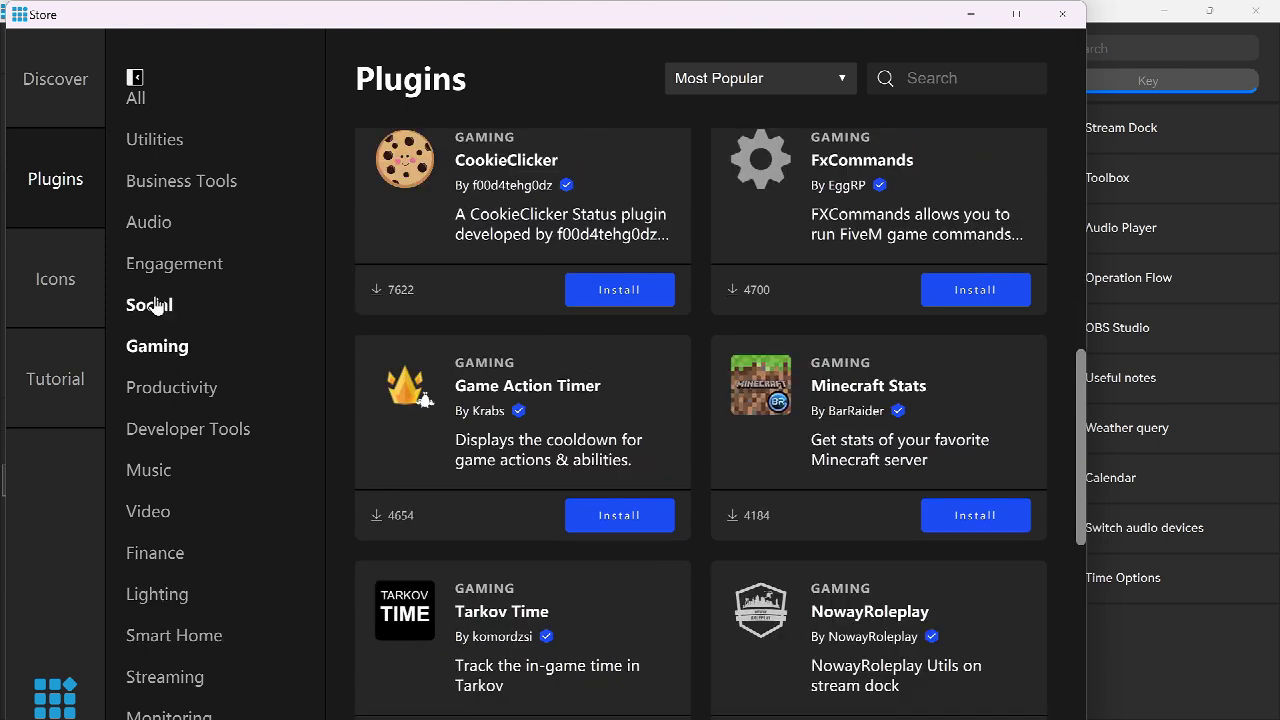
- Browse the store's icon packs sorted by Alphabet and view the details of the DaVinci Resolve Colourist Icon Pack
left_click(55, 279)
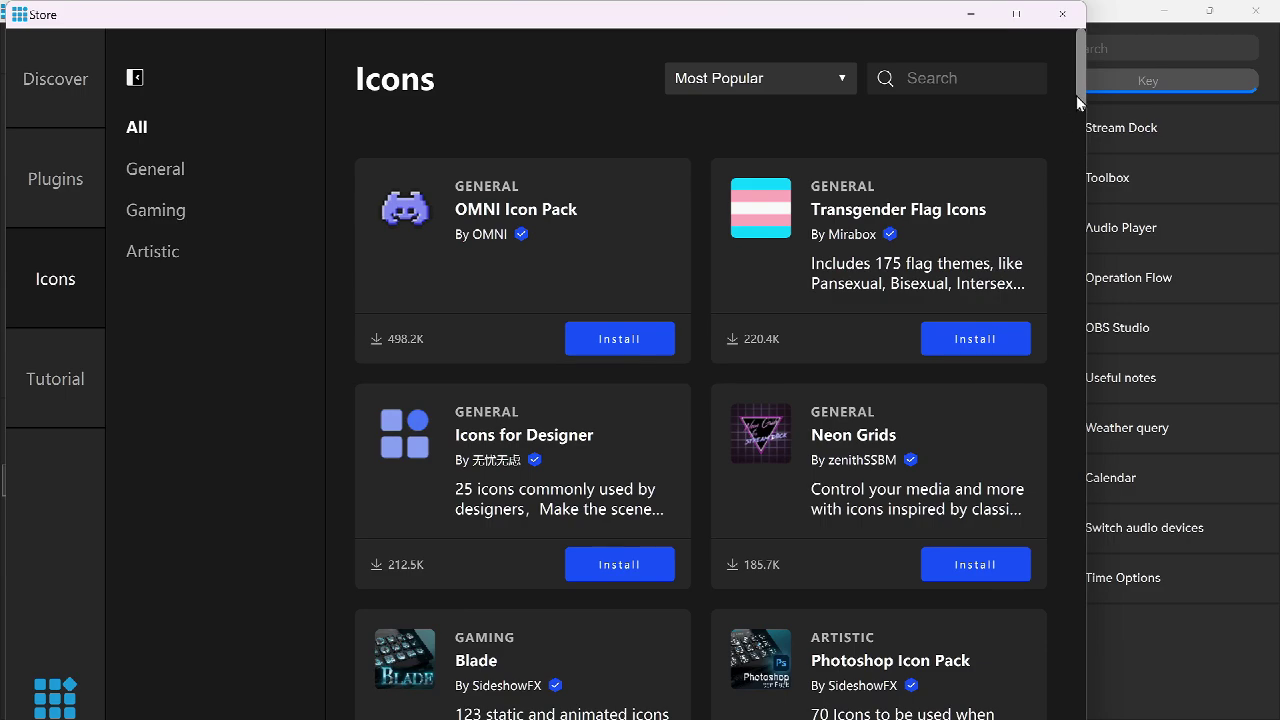
left_click_drag(1077, 94, 1010, 63)
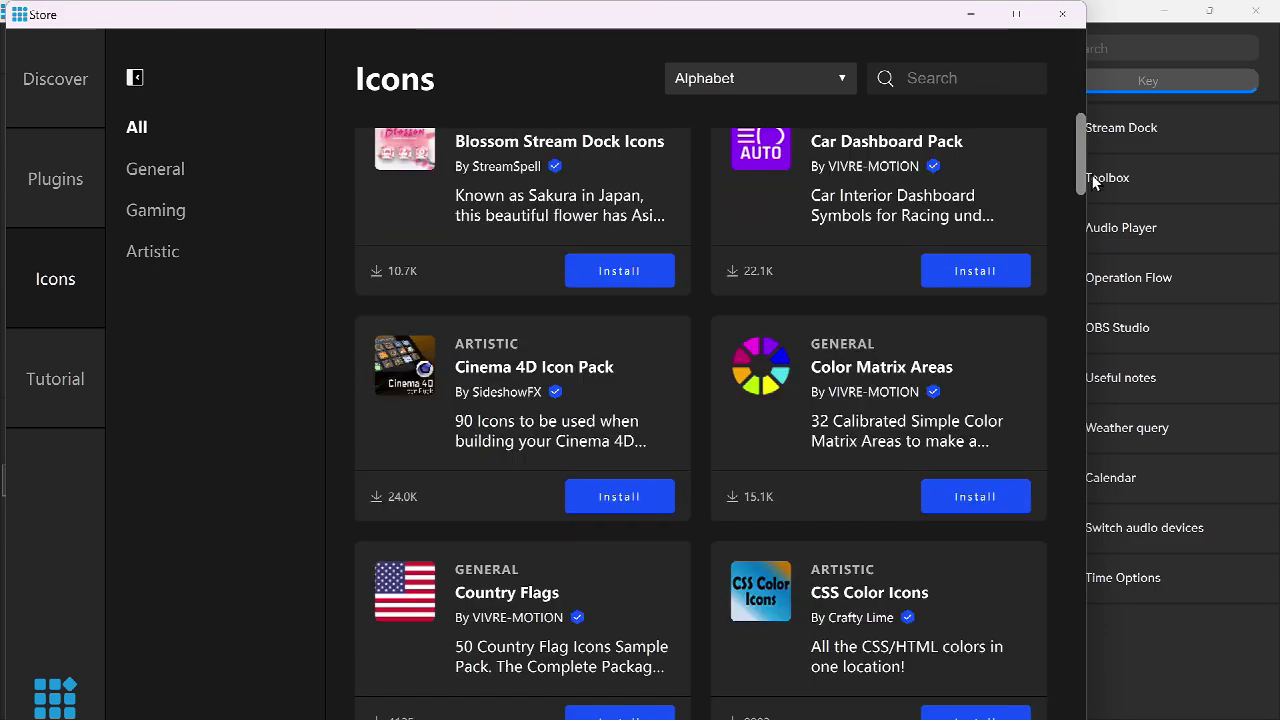
left_click_drag(1093, 180, 1118, 240)
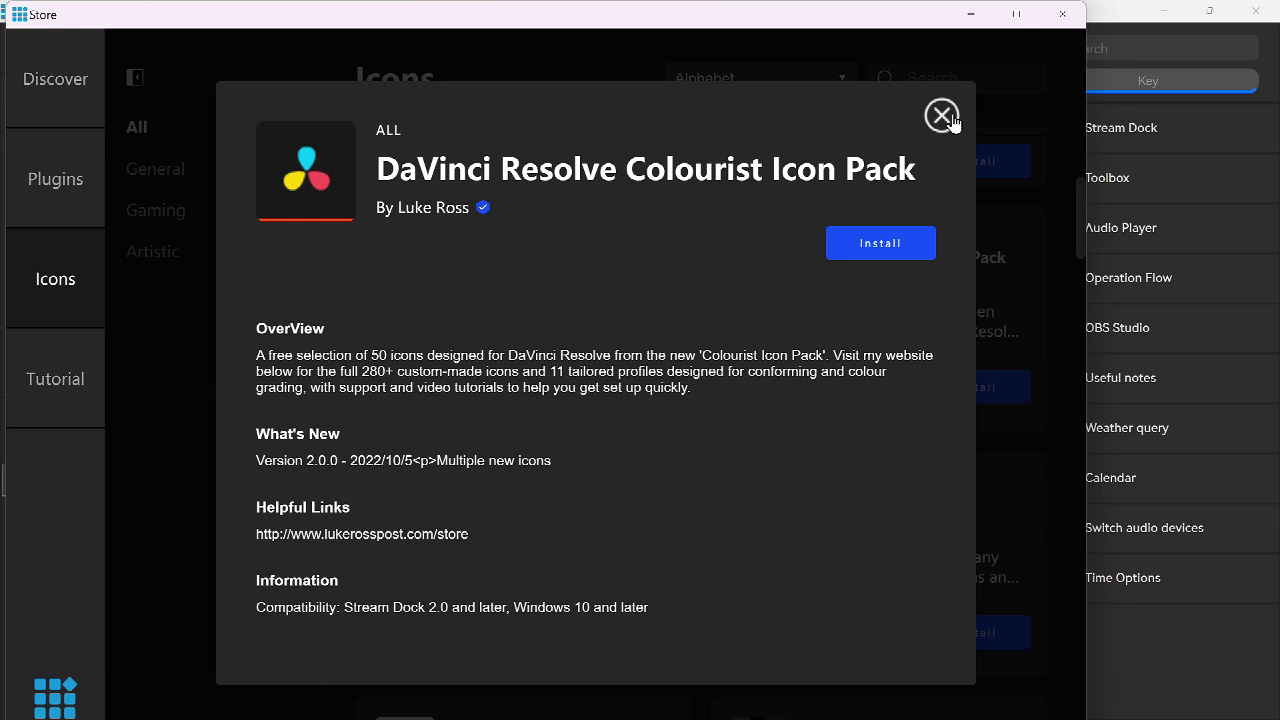
left_click(941, 116)
- View the store's tutorial section, close the store, and check the main window's help shortcut to the tutorials
left_click(51, 371)
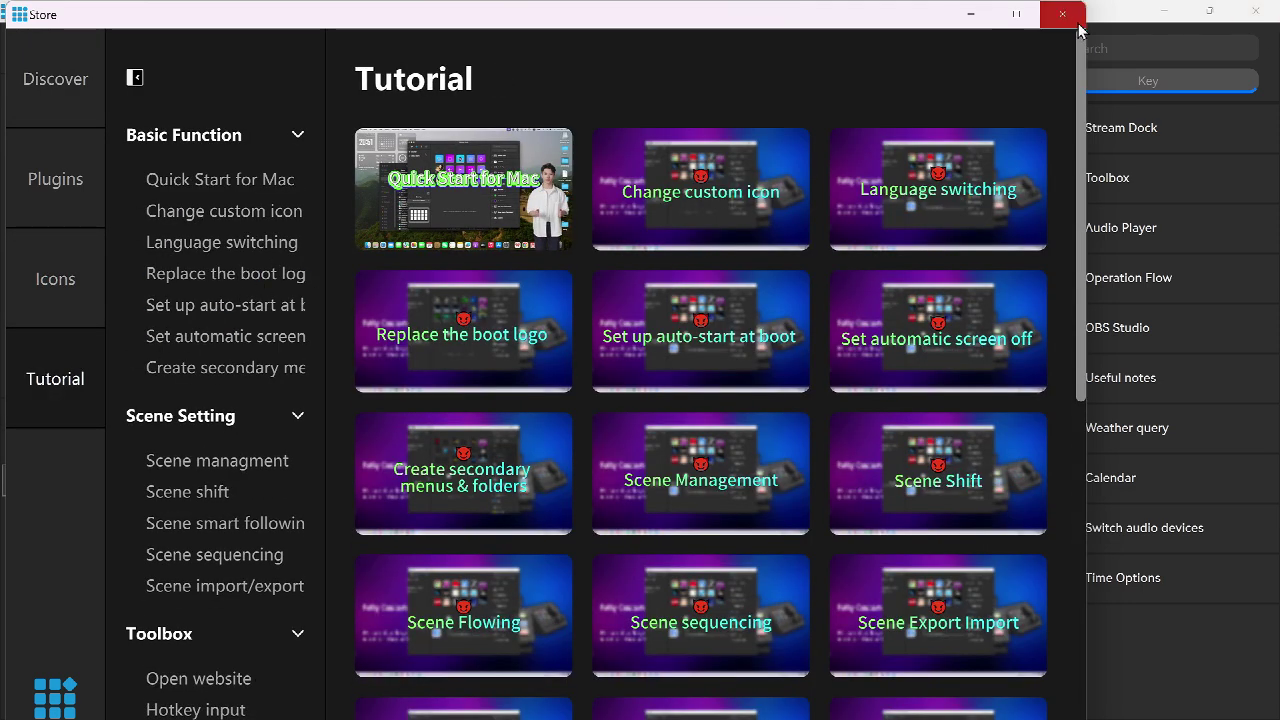
left_click(1063, 14)
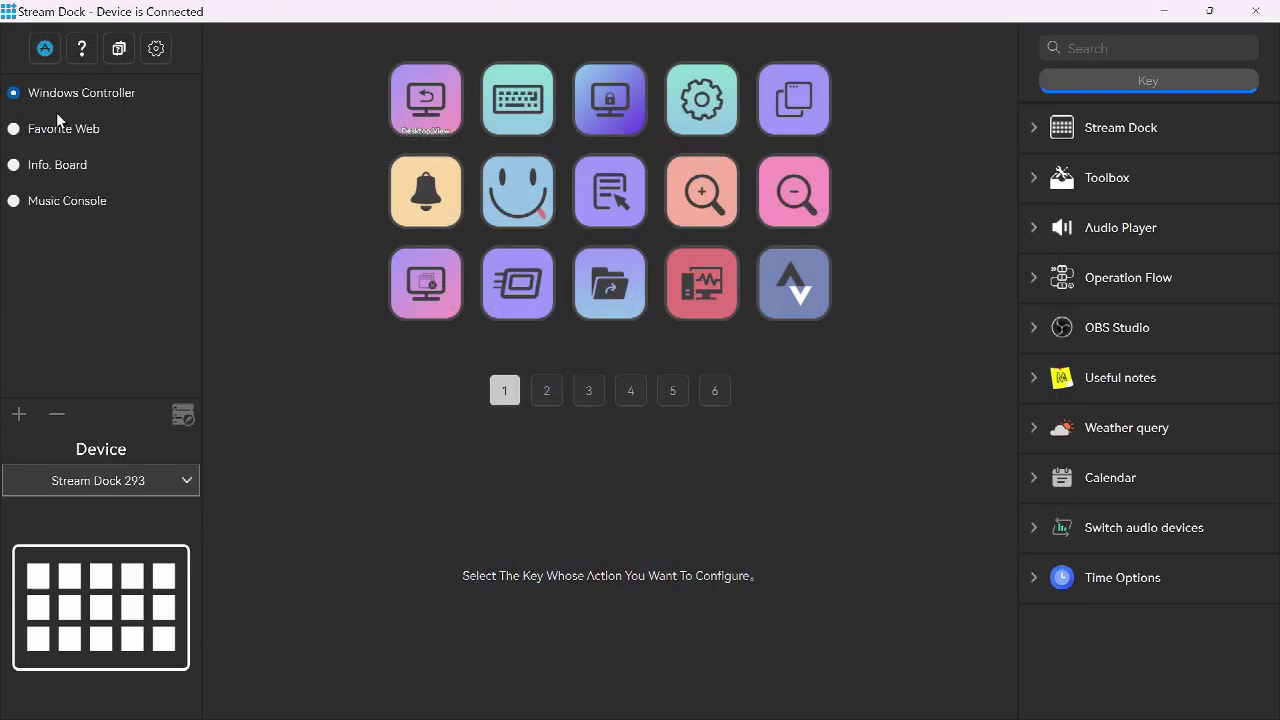
left_click(88, 51)
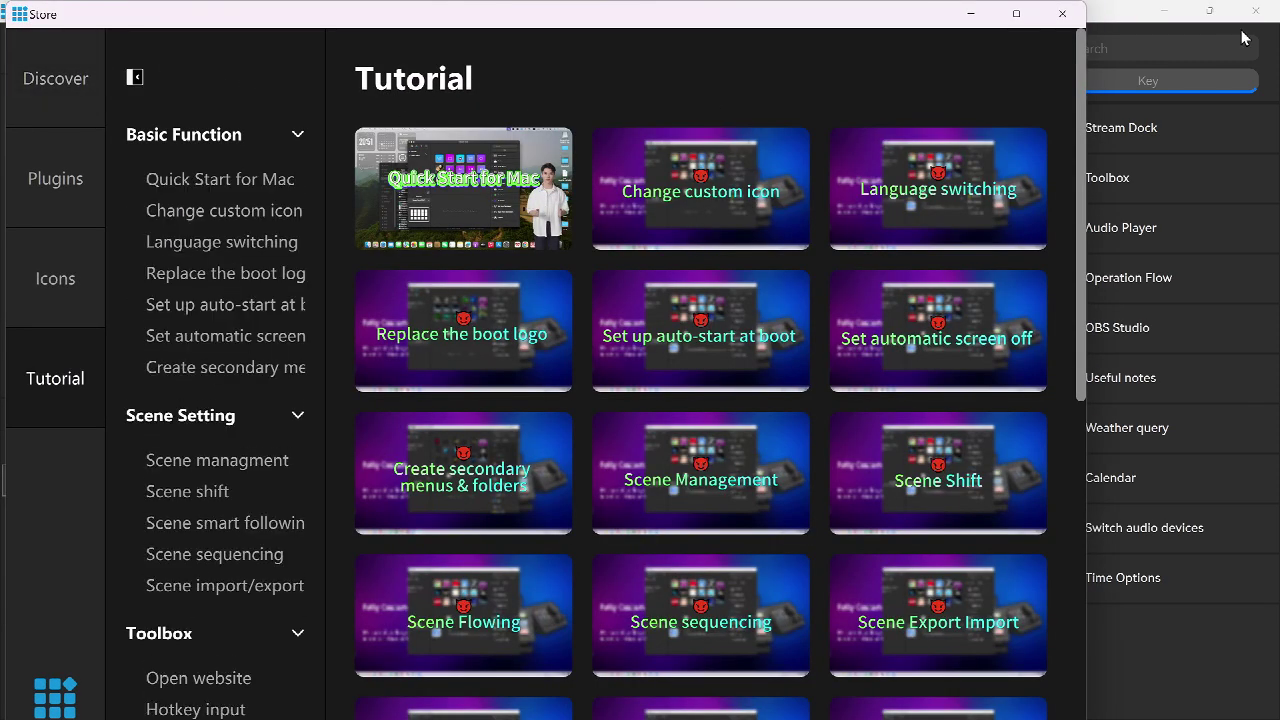
left_click(1063, 14)
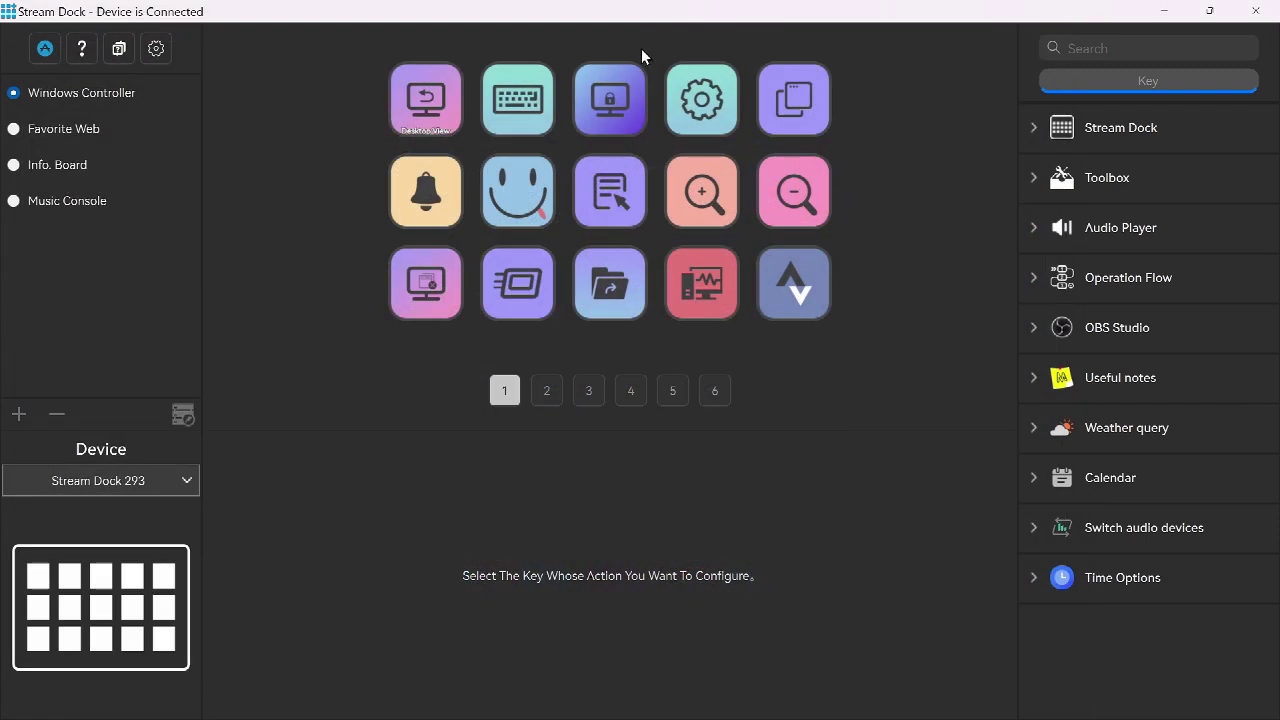
- Check for software updates in the general settings and view the application folder
left_click(155, 50)
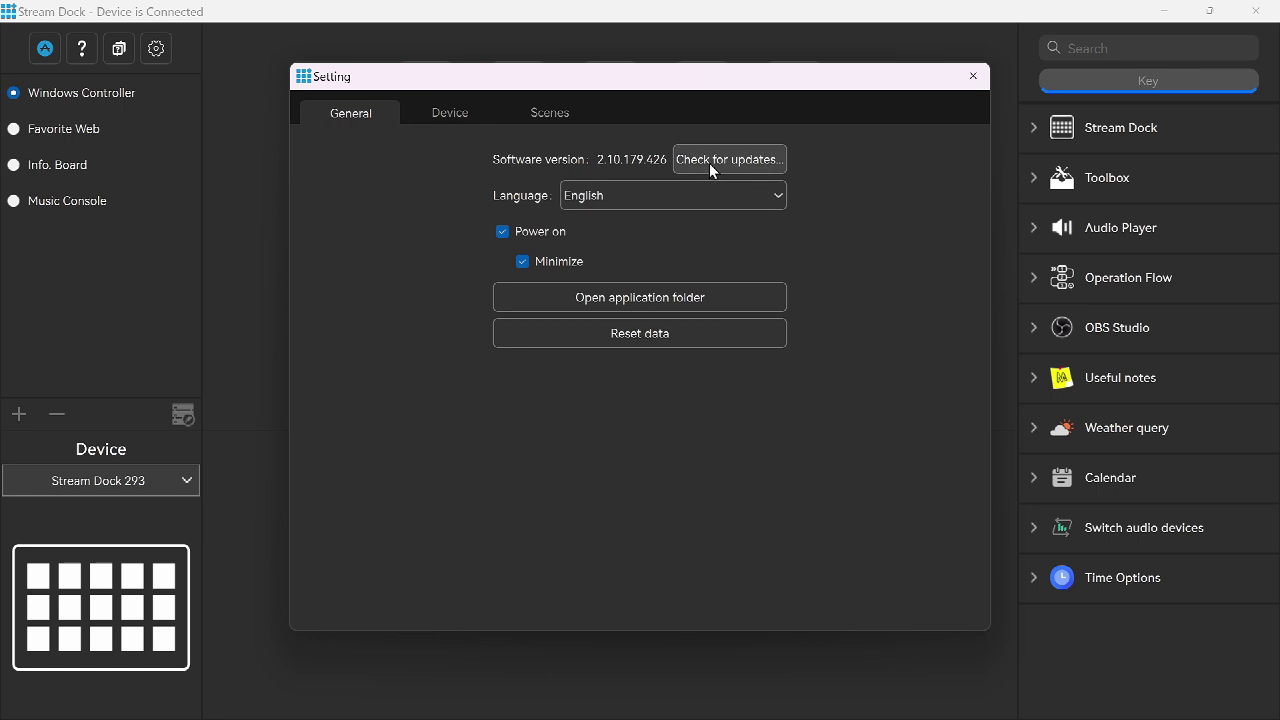
left_click(752, 162)
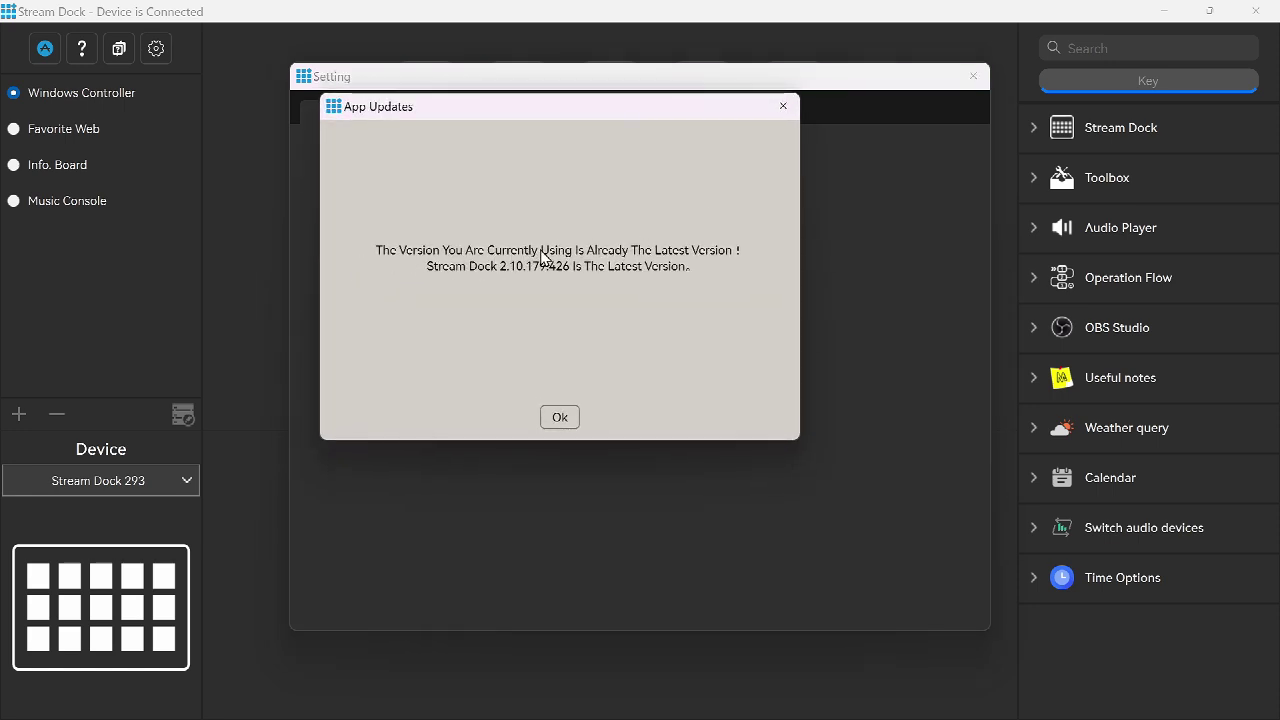
left_click(560, 418)
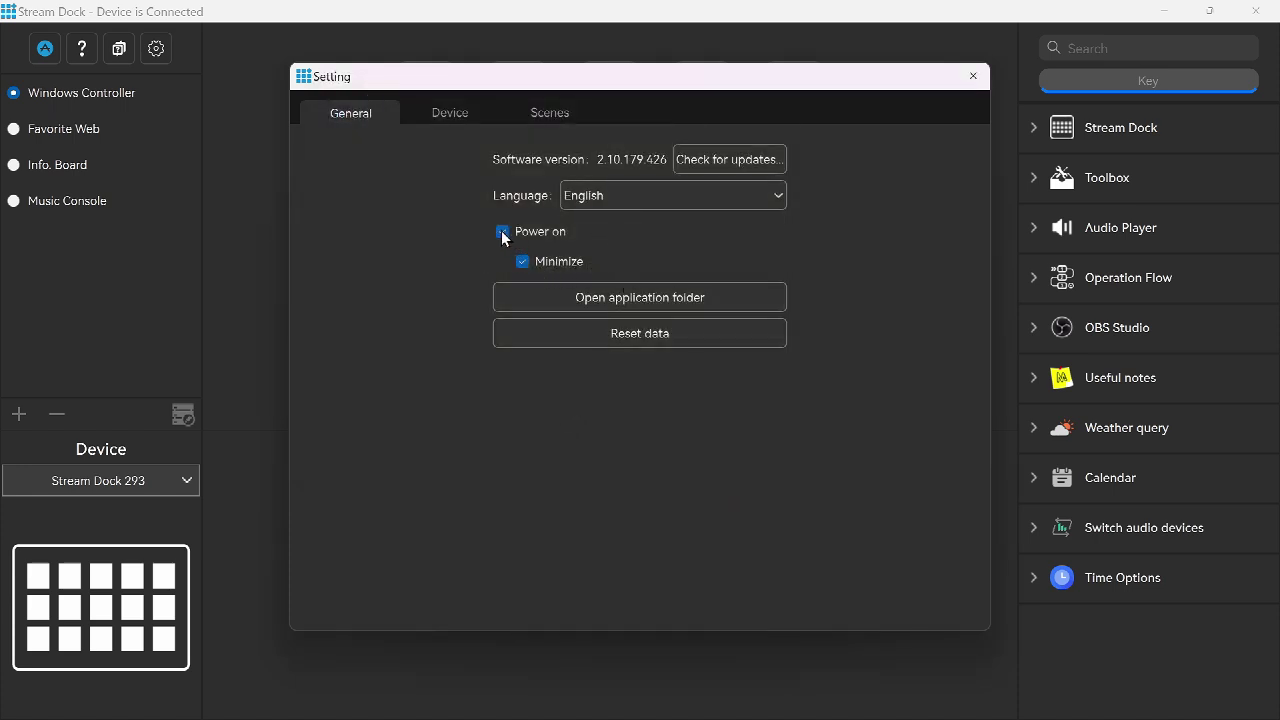
left_click(681, 306)
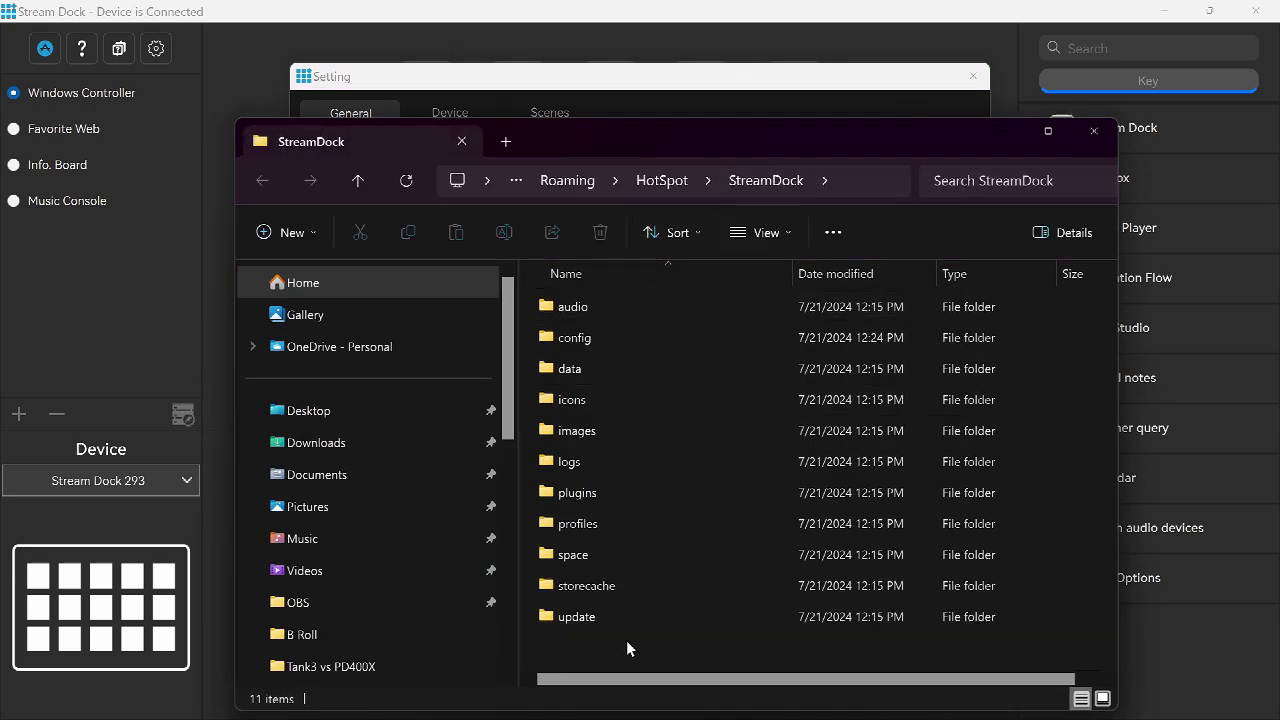
left_click(1094, 131)
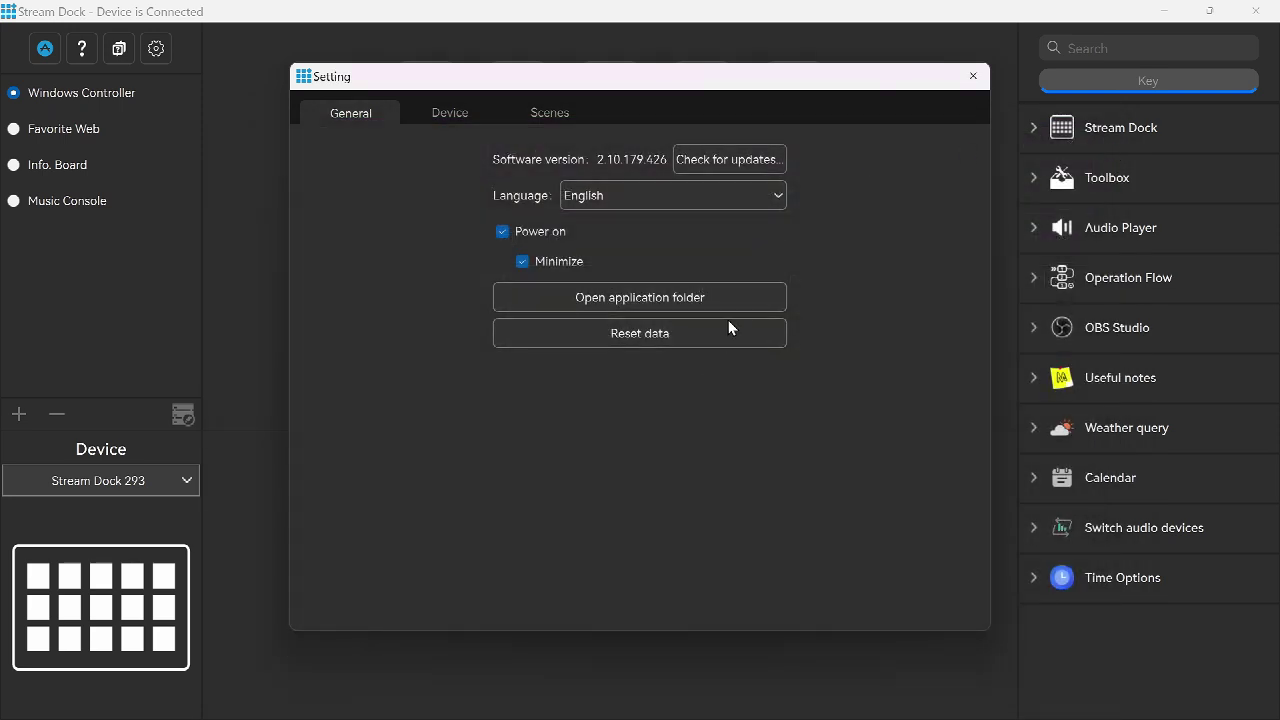
- Check the device for a firmware update and set its automatic screen off to Follow the system
left_click(469, 111)
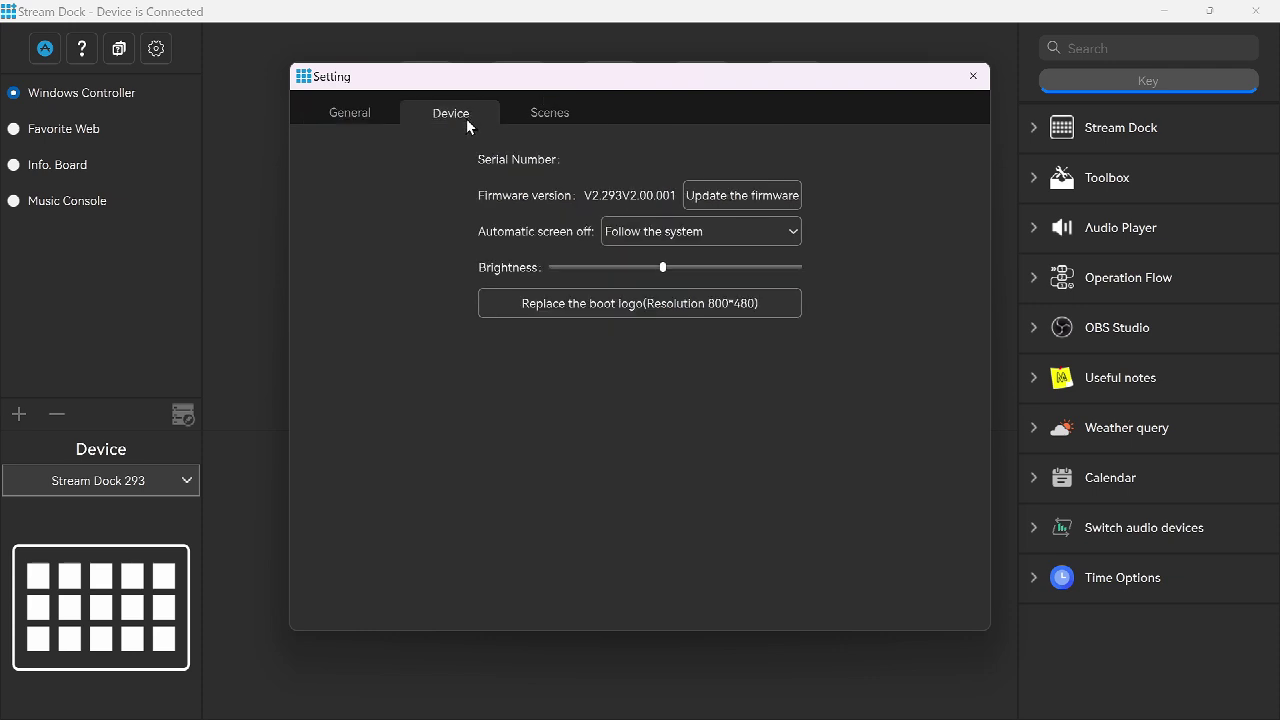
left_click(770, 197)
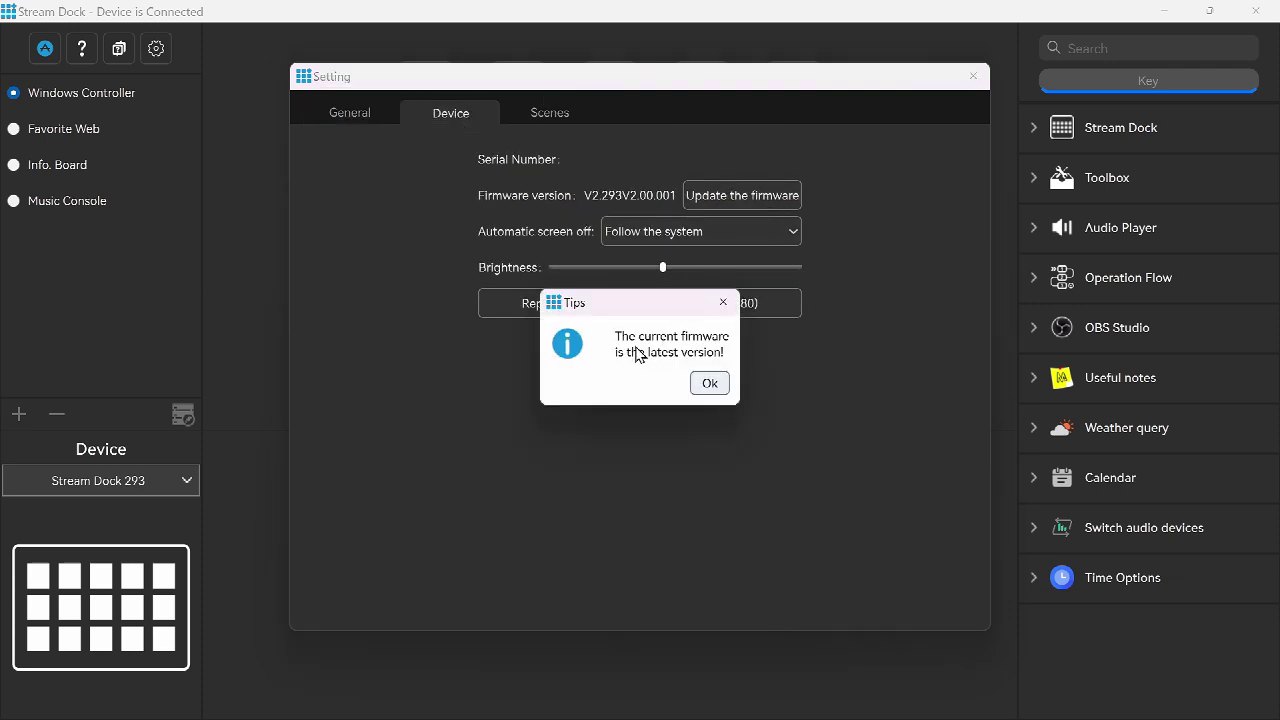
left_click(710, 385)
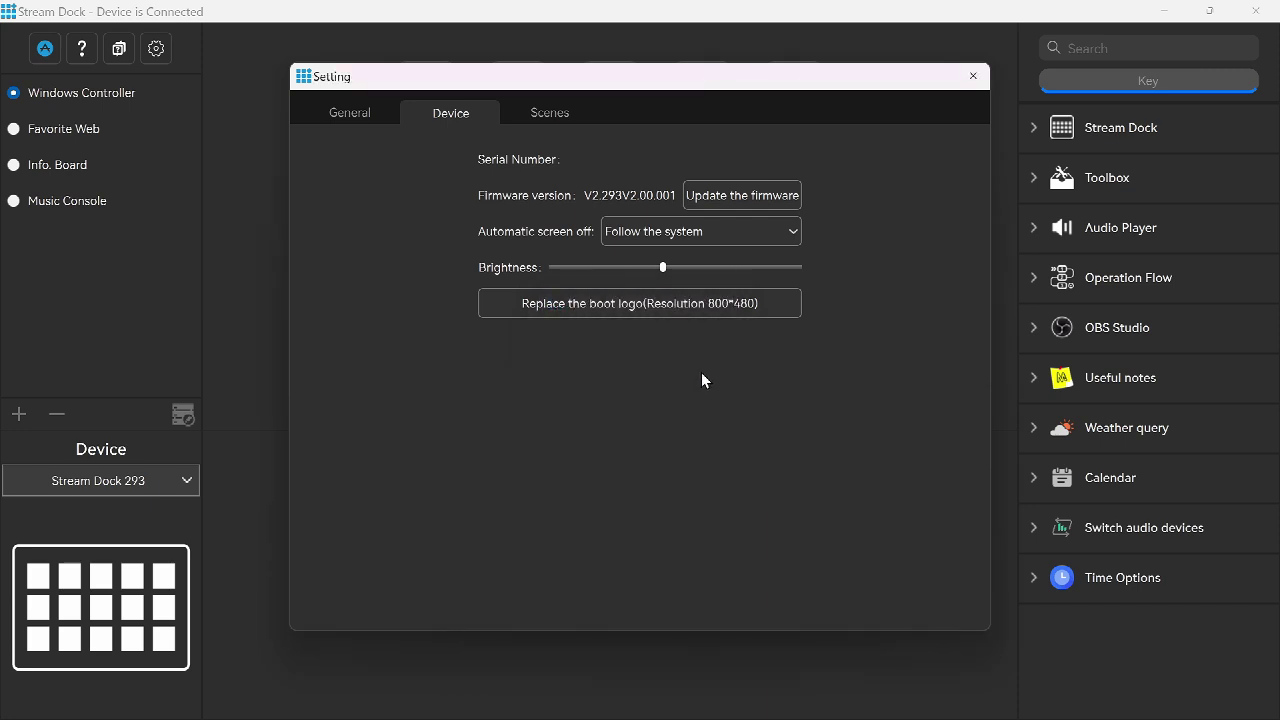
left_click(663, 234)
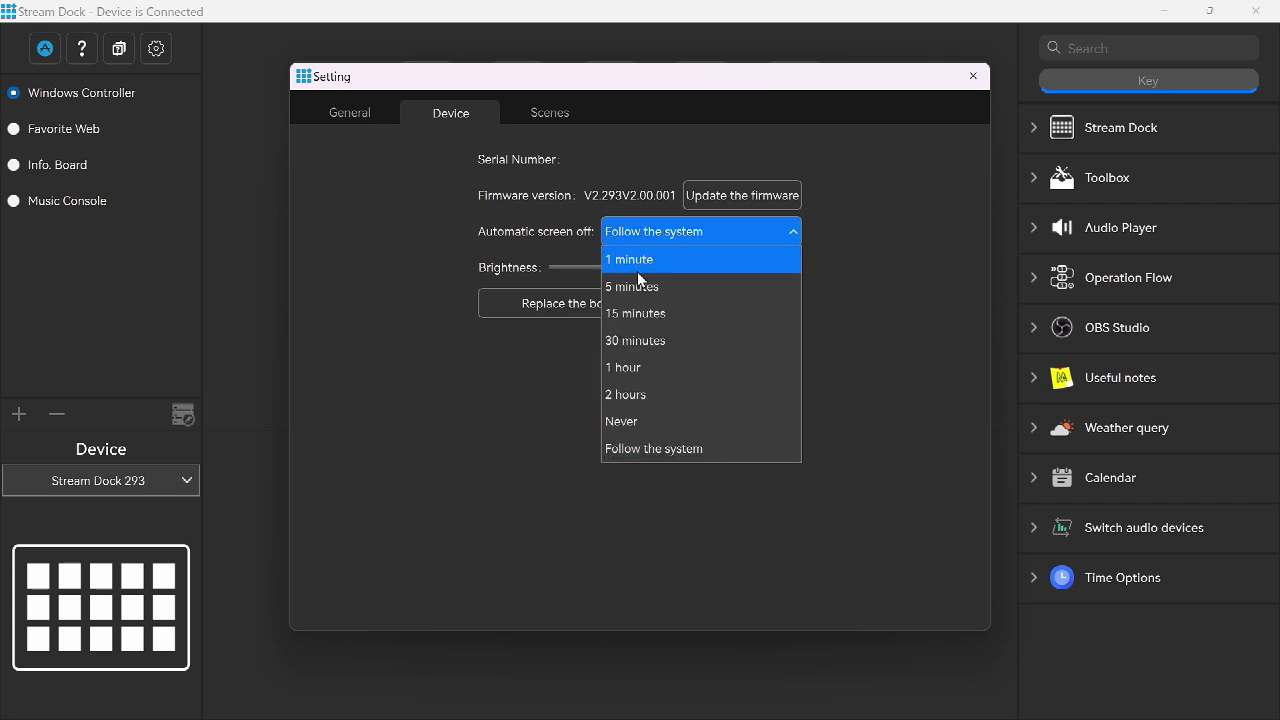
left_click(641, 448)
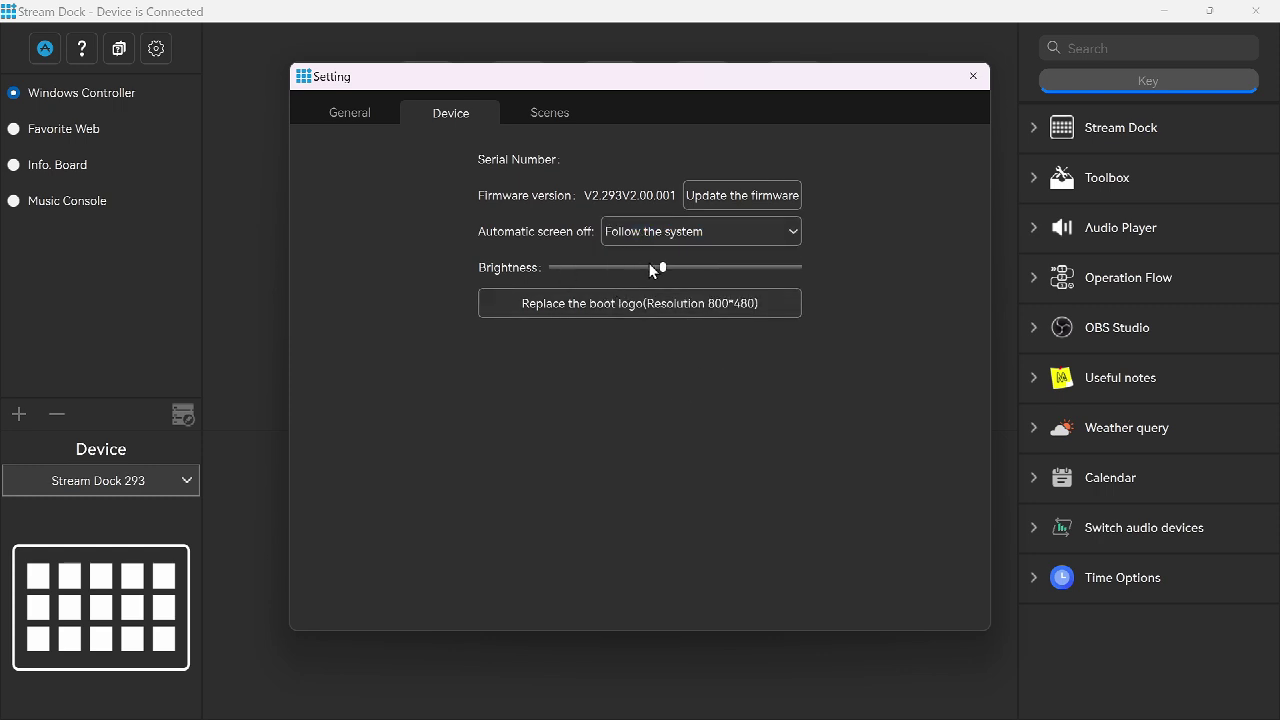
- Lower the device's screen brightness to slightly below the middle of its range
left_click_drag(755, 275, 650, 276)
- Show the Info. Board scene, look through its key pages 2 to 6, and return to page 1
left_click(54, 164)
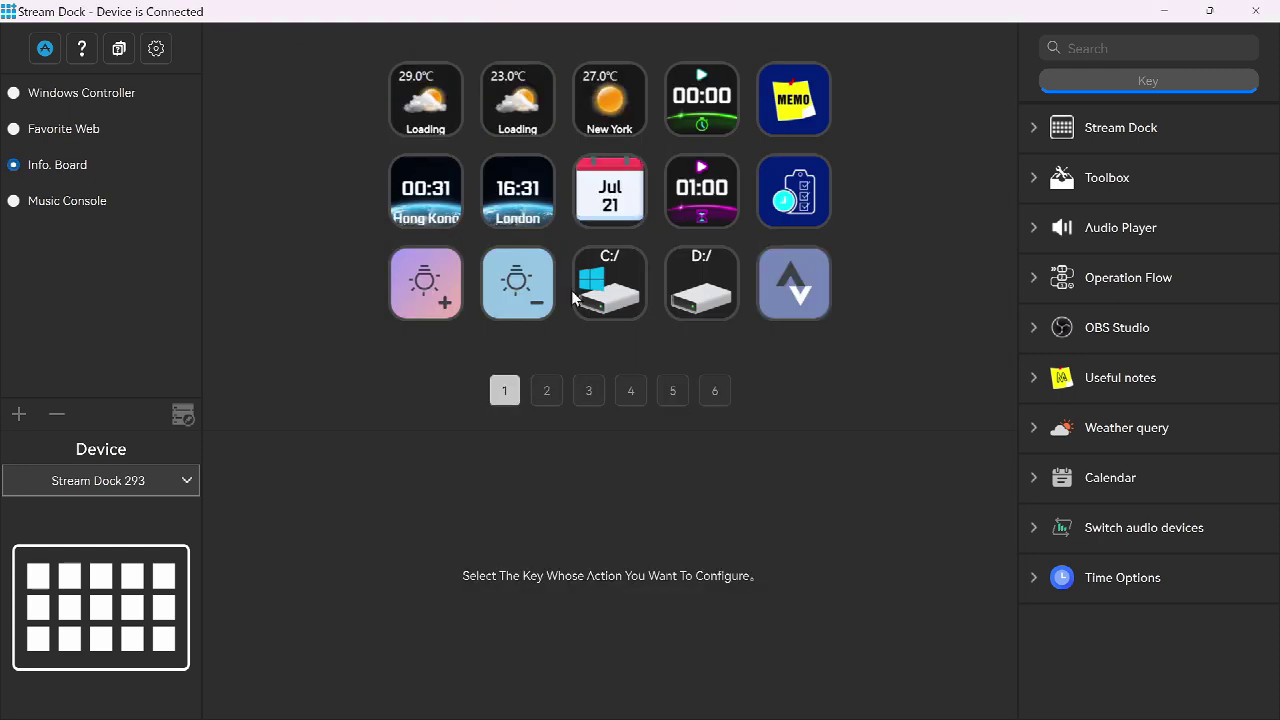
left_click(545, 391)
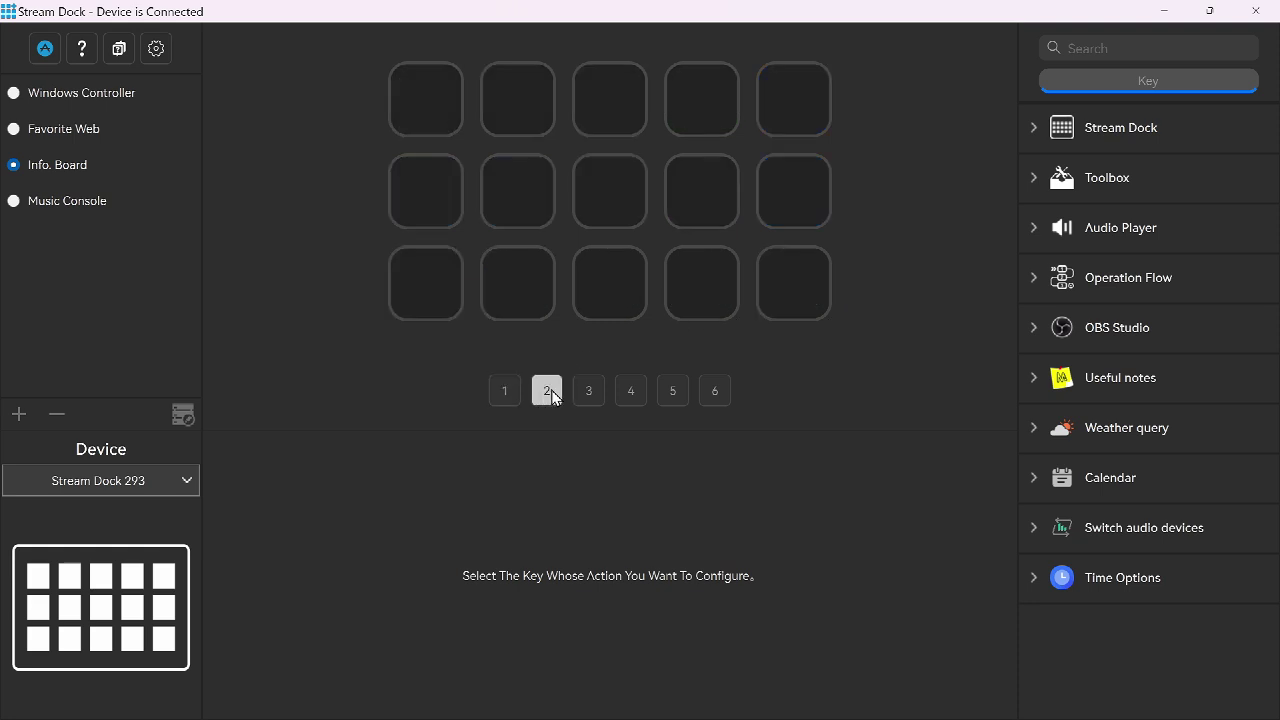
left_click(590, 391)
left_click(630, 391)
left_click(672, 391)
left_click(714, 391)
left_click(505, 393)
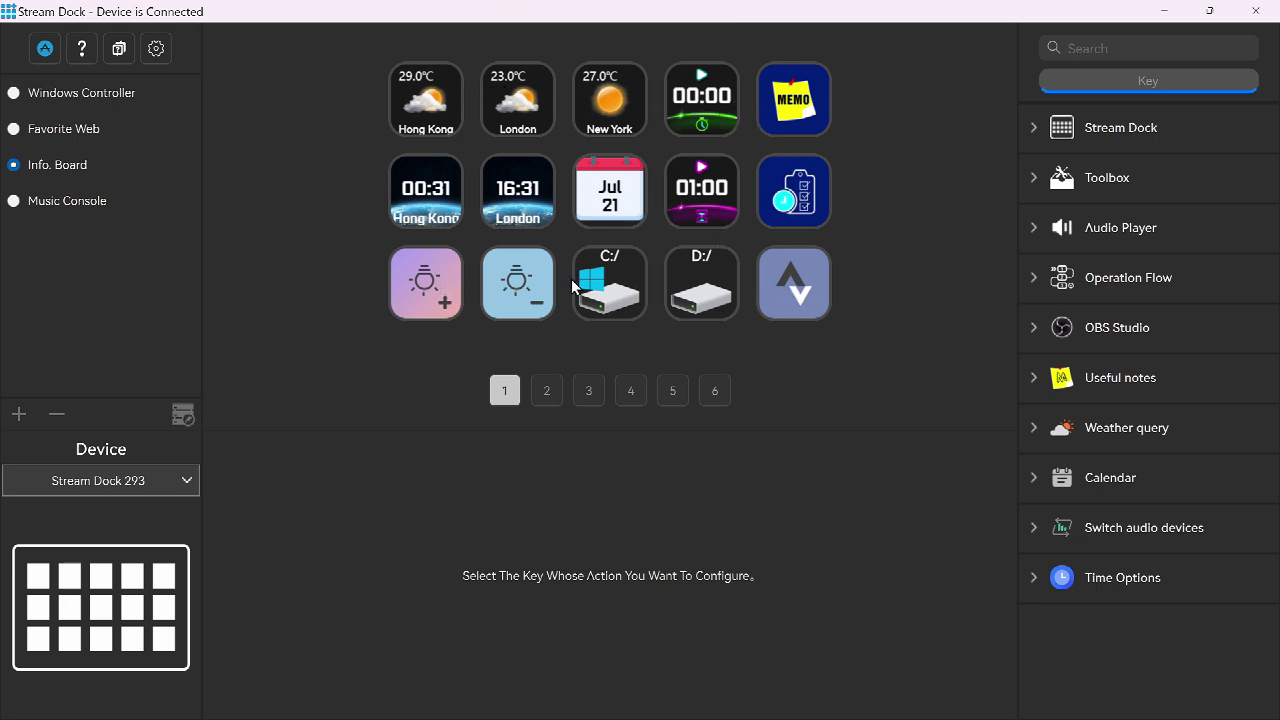
- View the settings of the Info. Board's Scene Shift and London weather keys, then show the Music Console scene
left_click(791, 290)
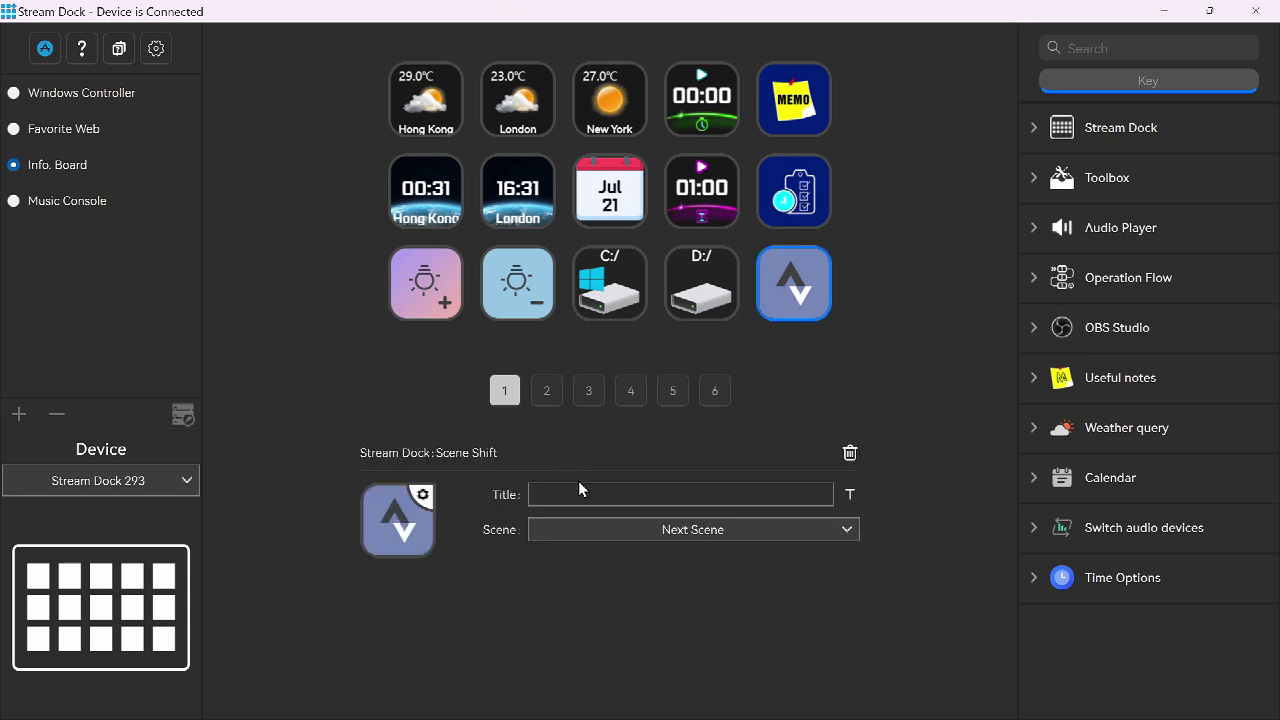
left_click(422, 302)
left_click(540, 110)
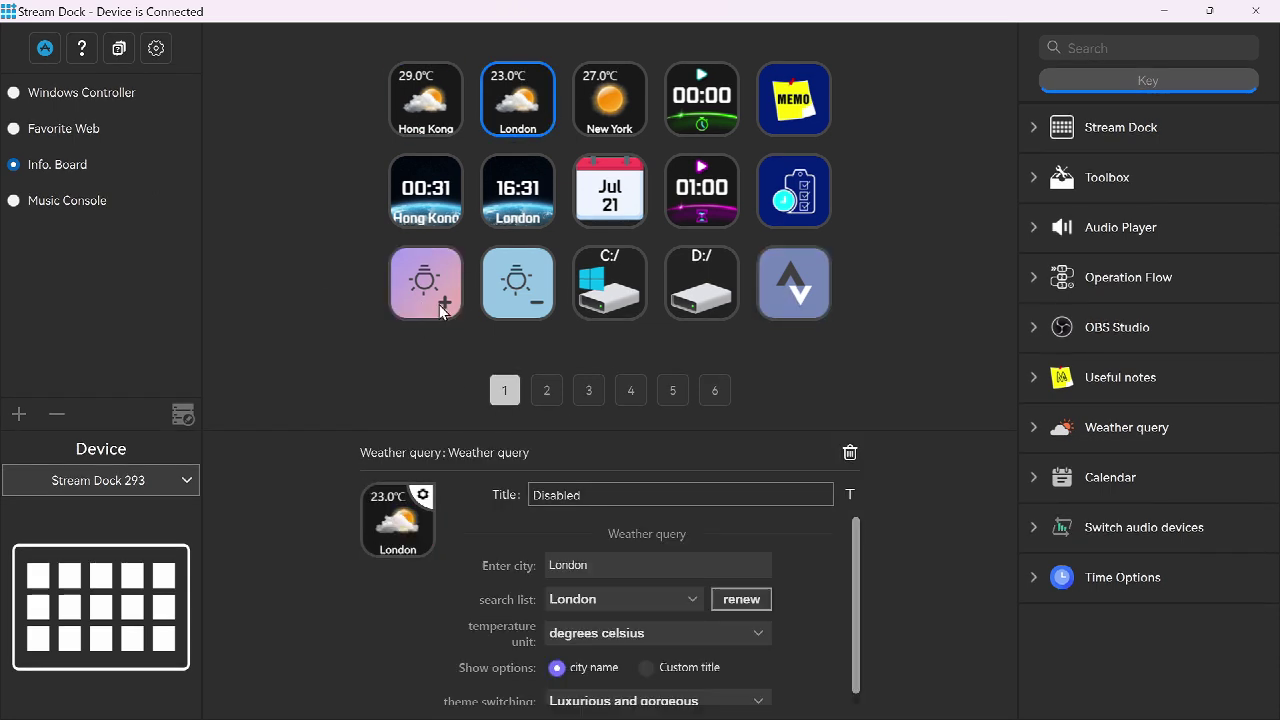
left_click_drag(858, 548, 862, 624)
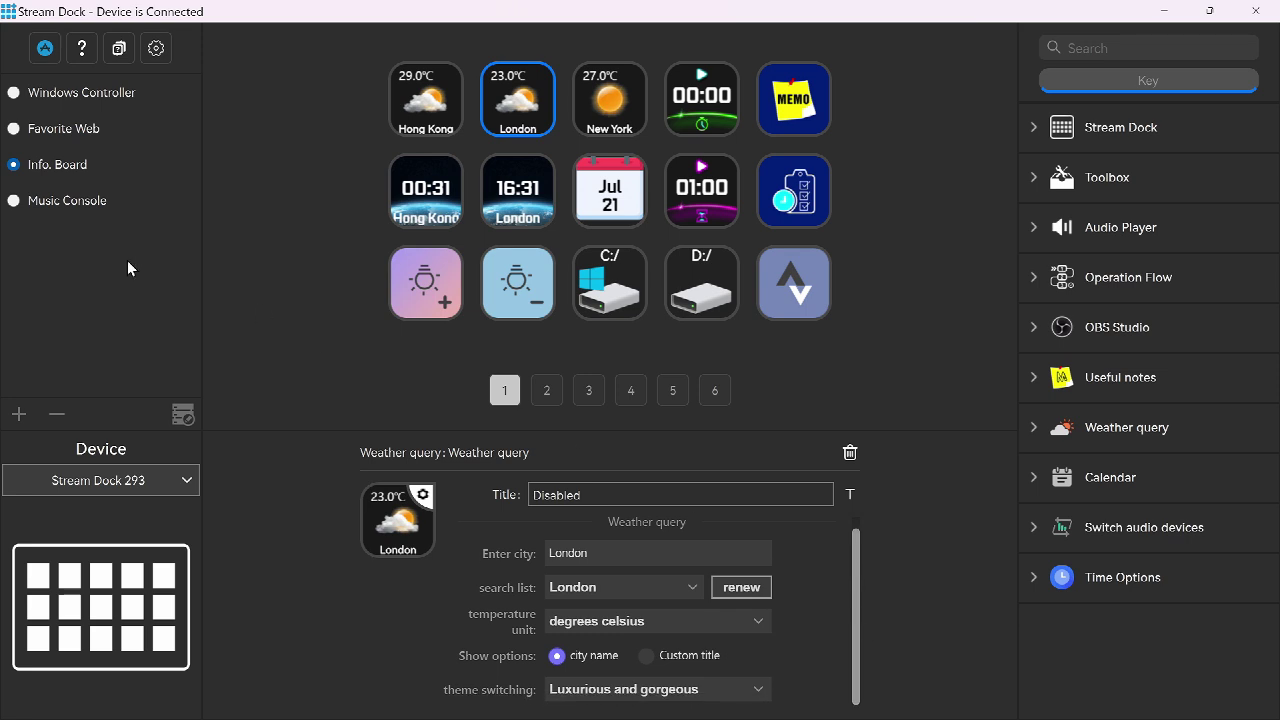
left_click(32, 204)
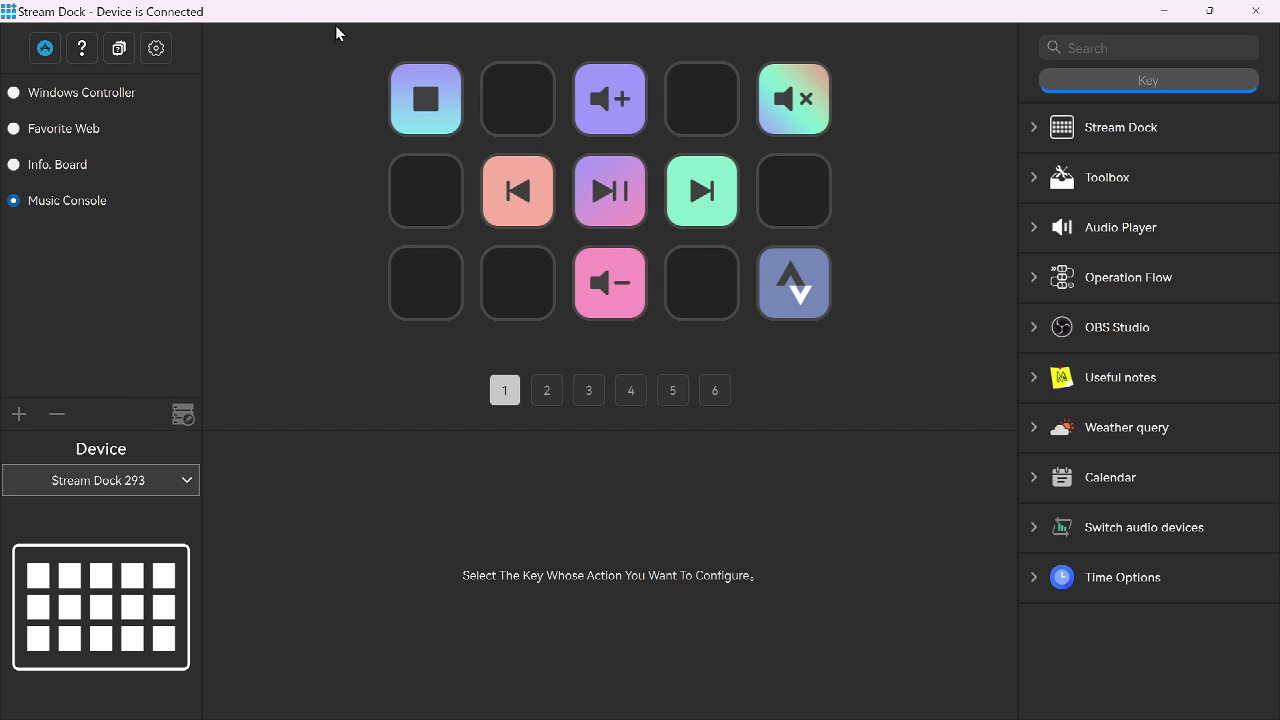
- Add a new blank scene to the scene list and delete it again
left_click(22, 415)
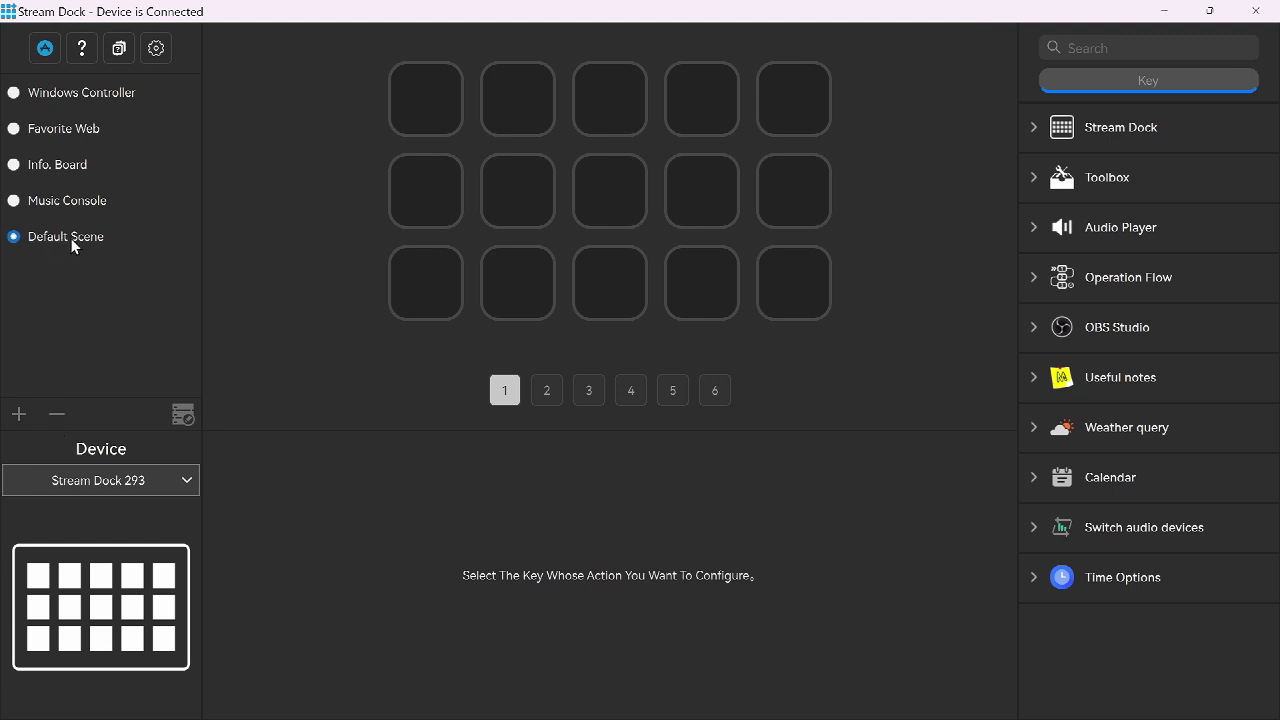
left_click(57, 413)
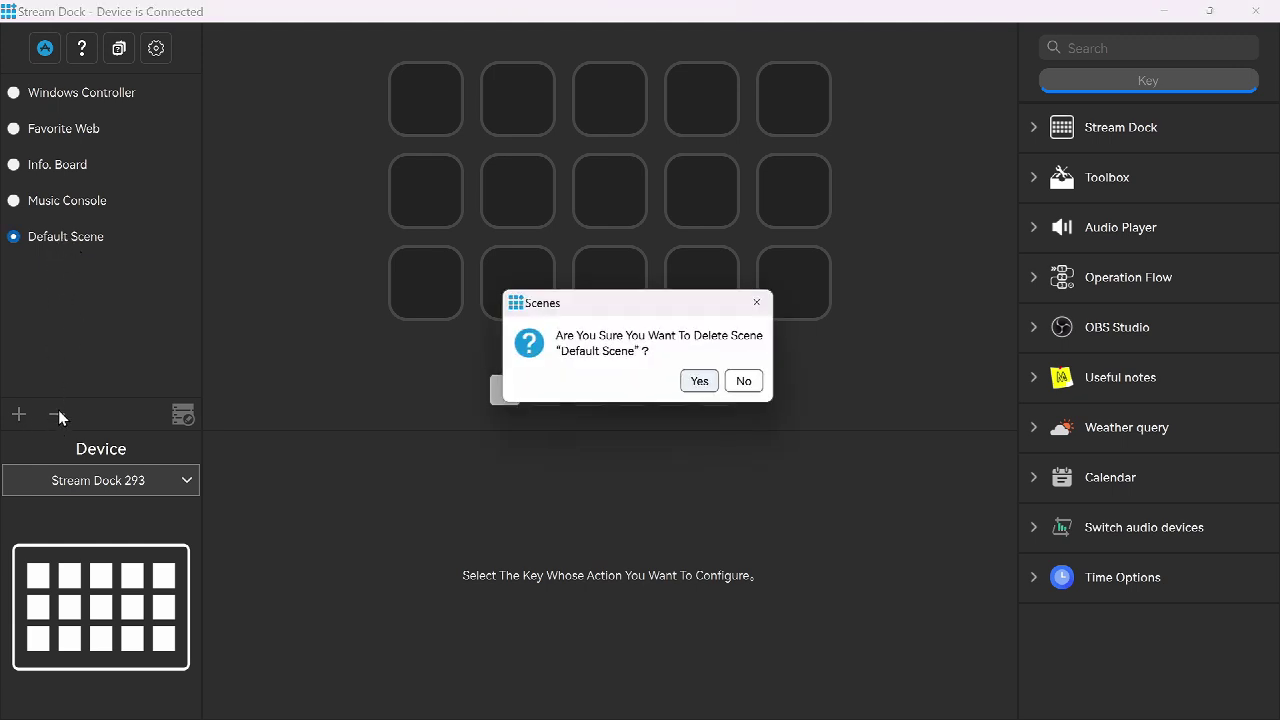
left_click(702, 382)
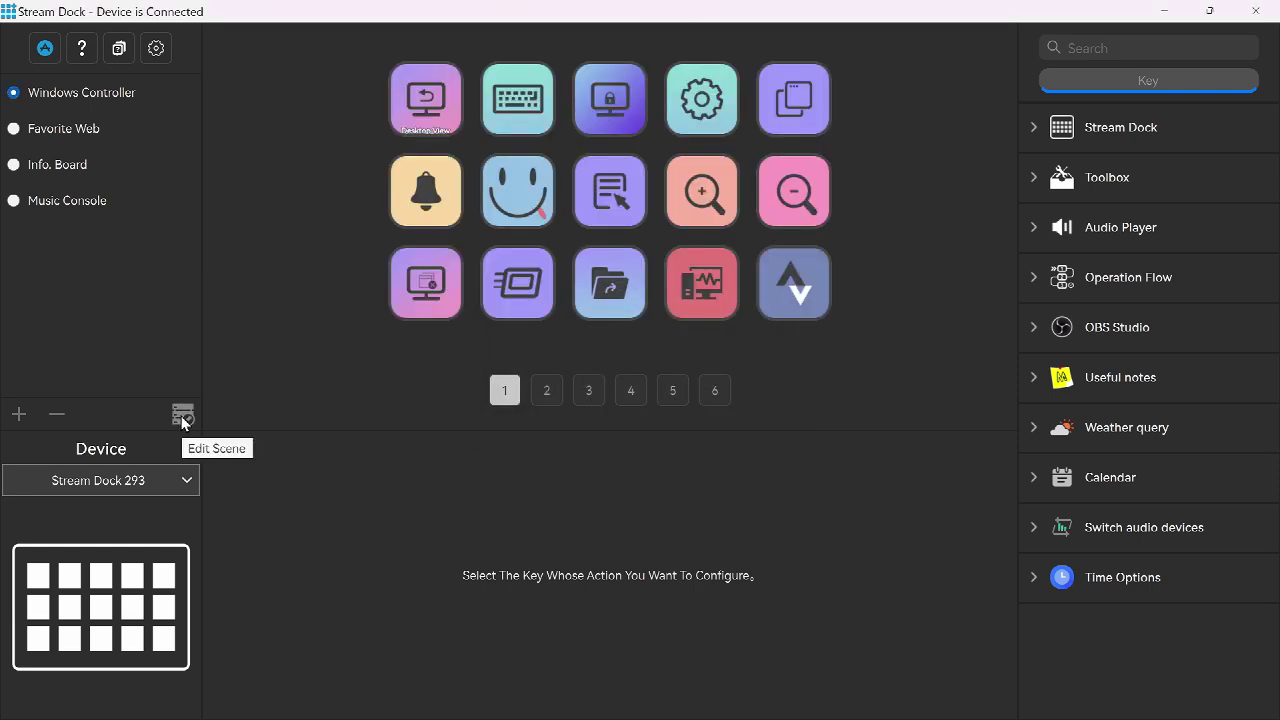
- View the scene management settings, close them, and look at pages 2 and 3 of the Windows Controller scene
left_click(183, 415)
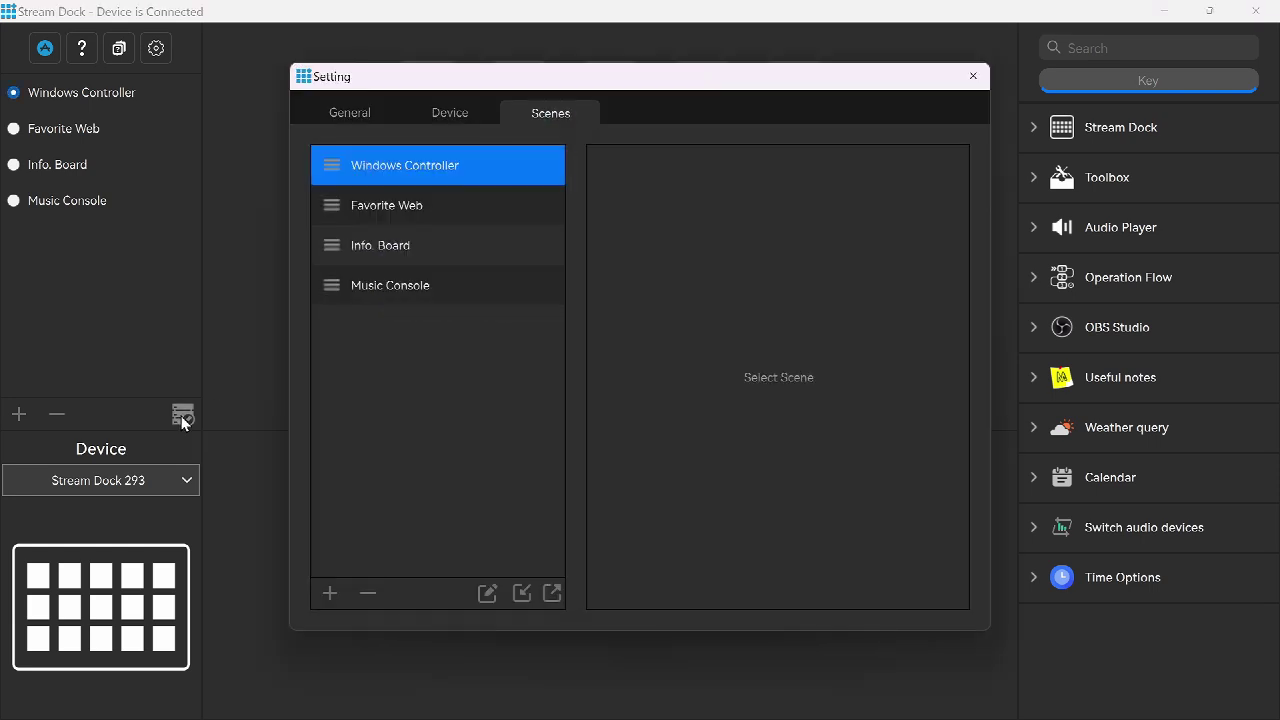
left_click(974, 77)
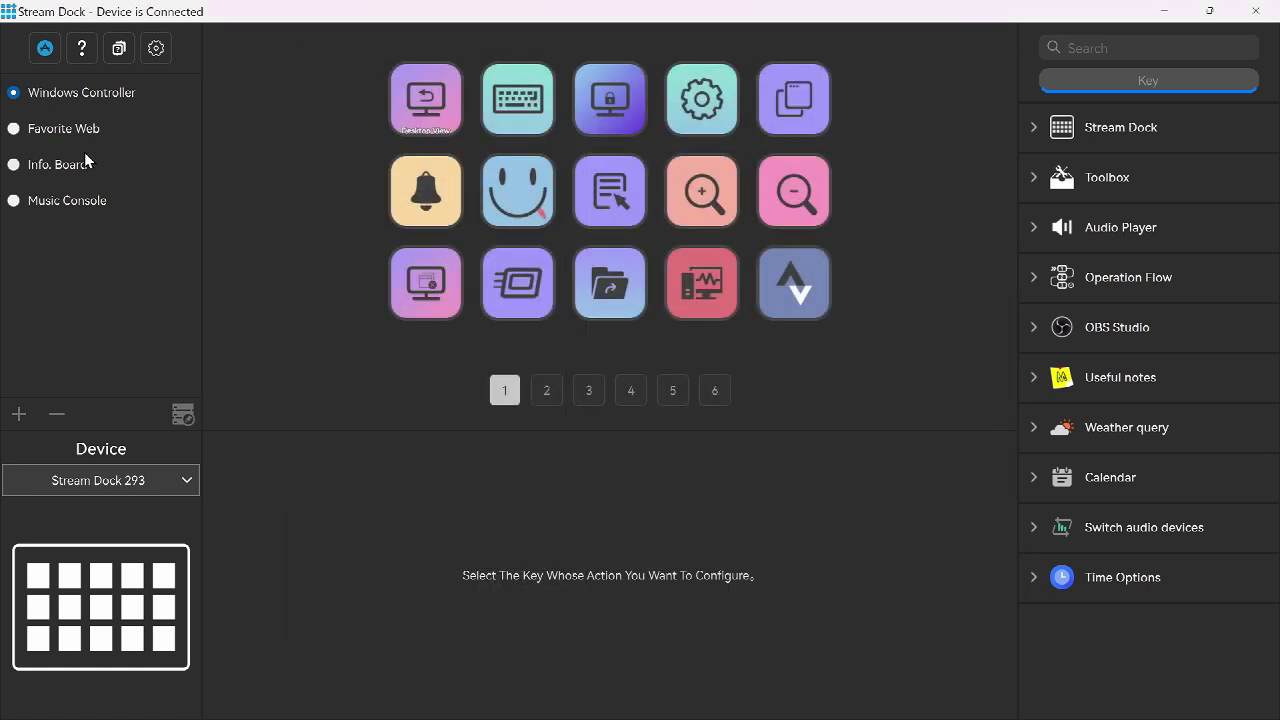
left_click(155, 48)
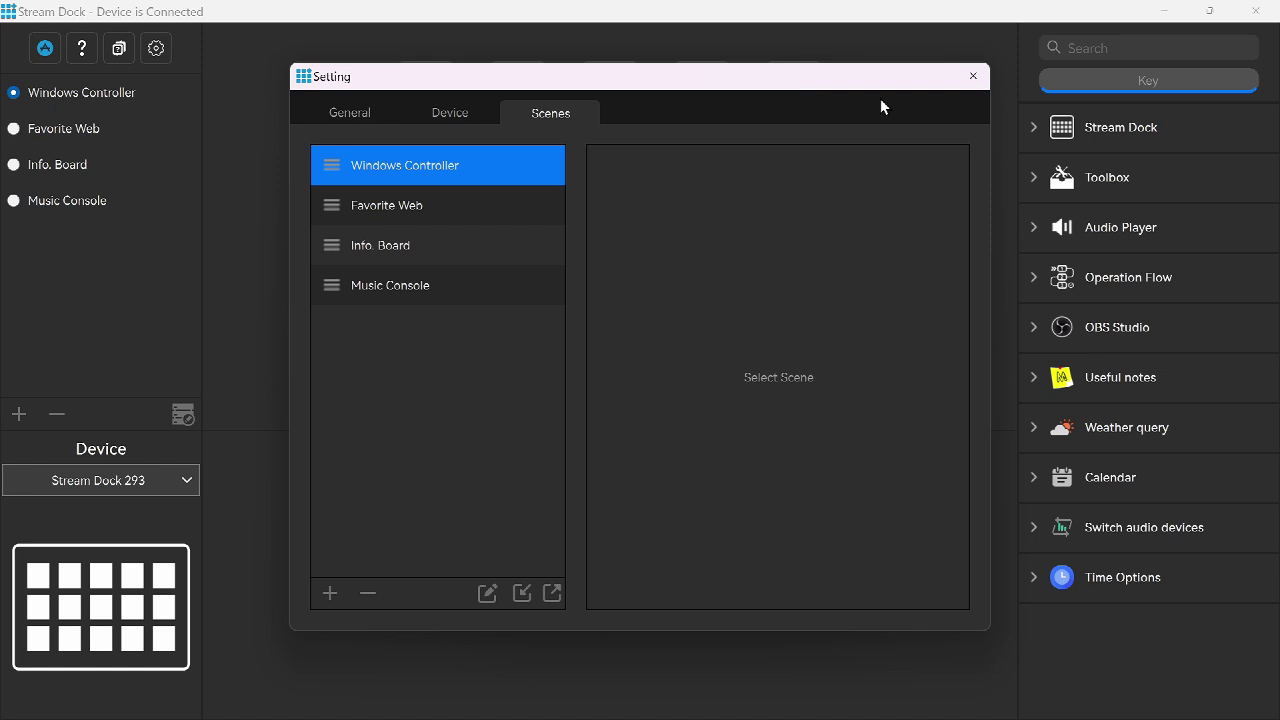
left_click(971, 80)
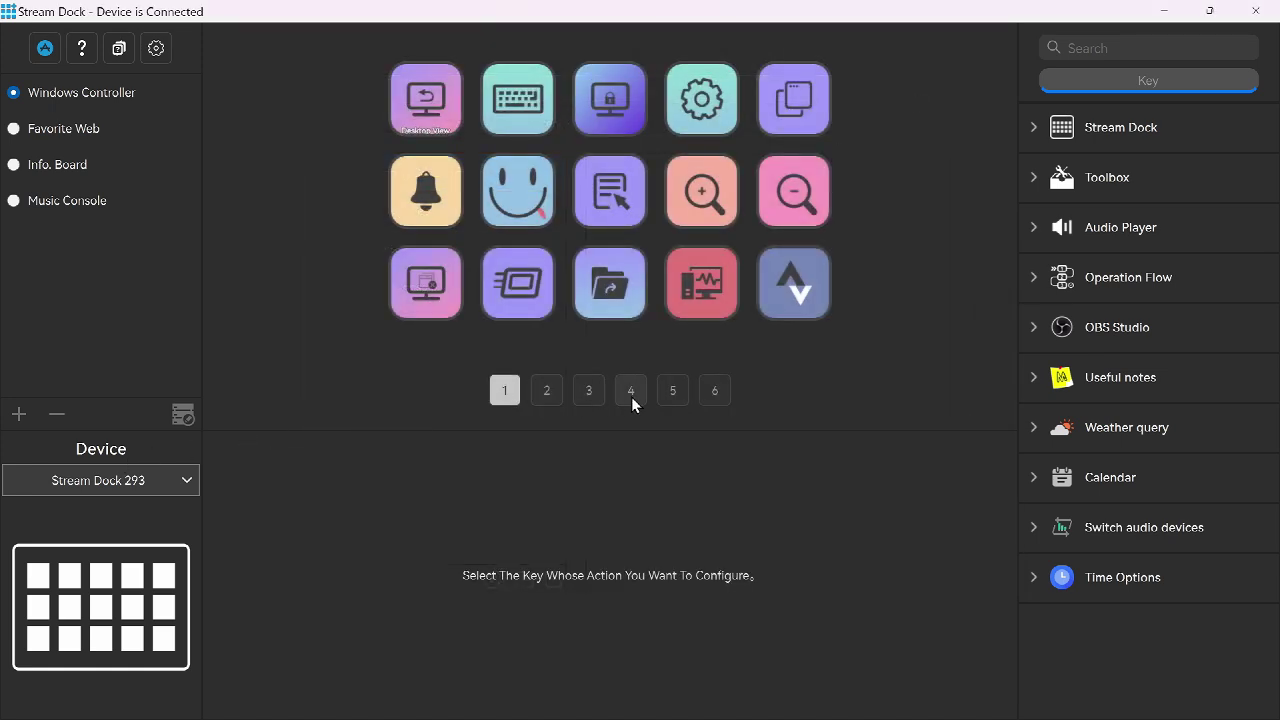
left_click(556, 390)
left_click(588, 390)
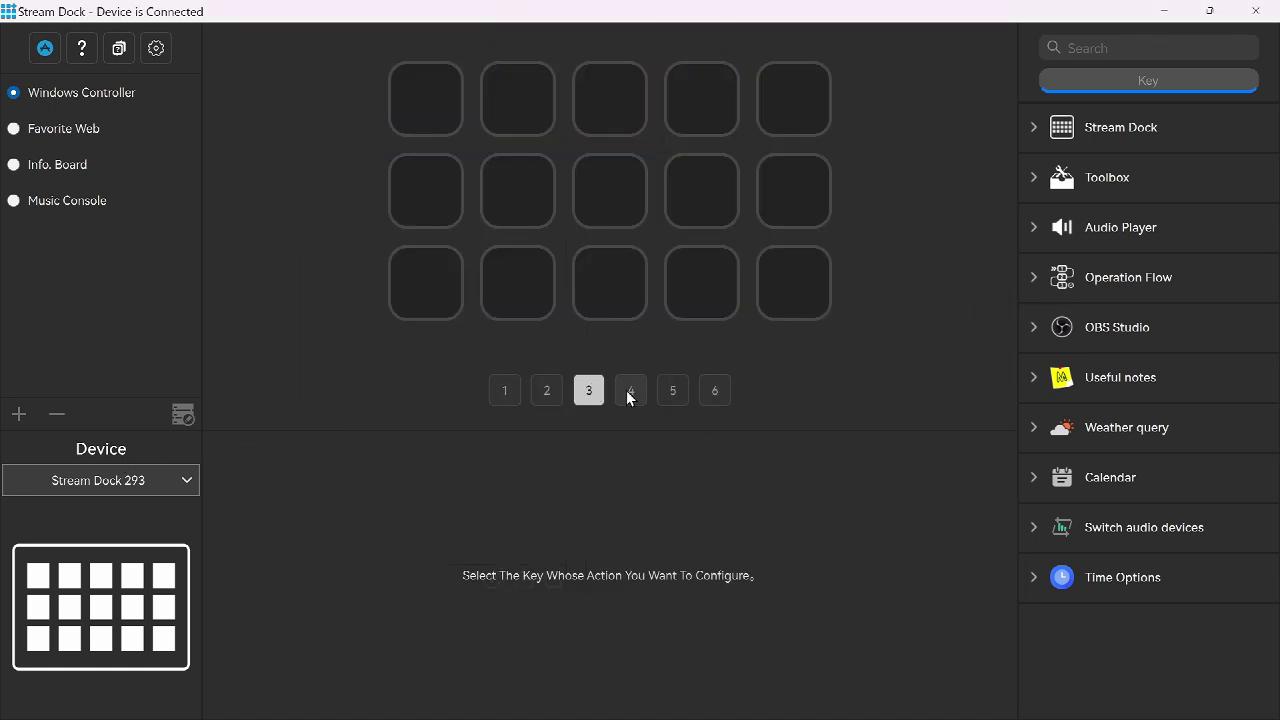
- Examine the key actions offered under Stream Dock, Toolbox, Audio Player and Operation Flow, collapsing each category after viewing it
left_click(1035, 134)
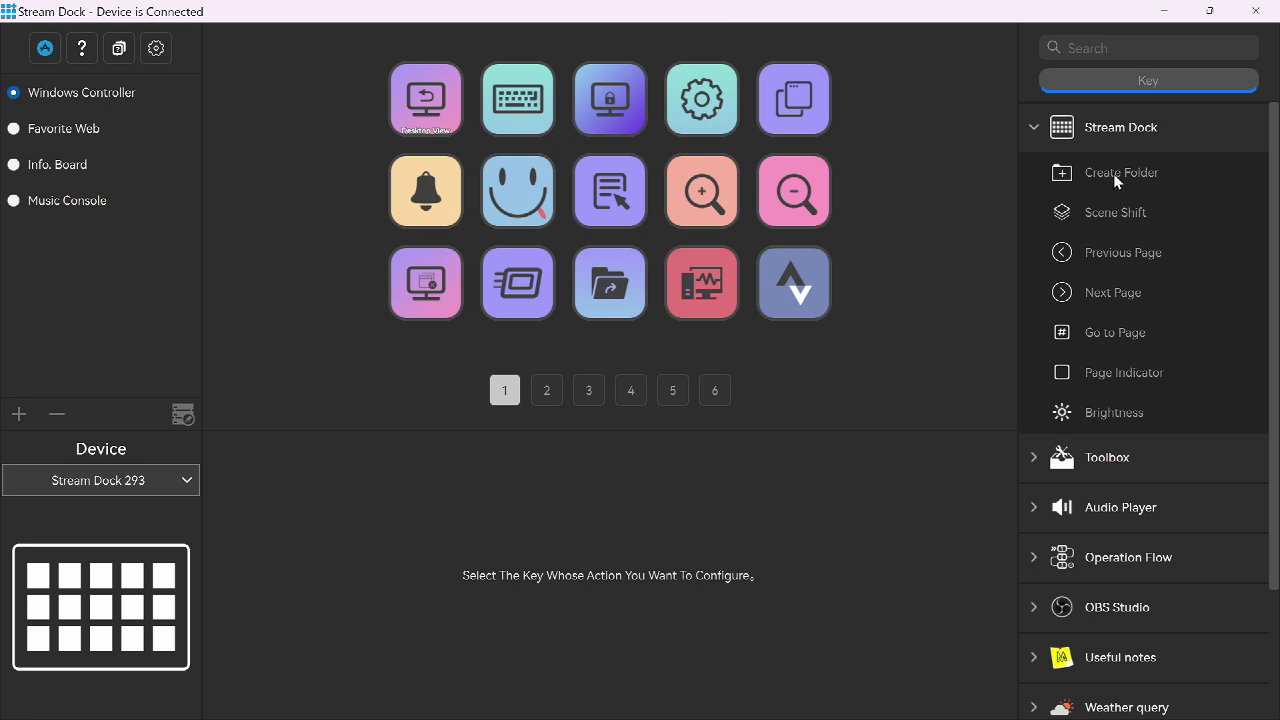
left_click(1033, 126)
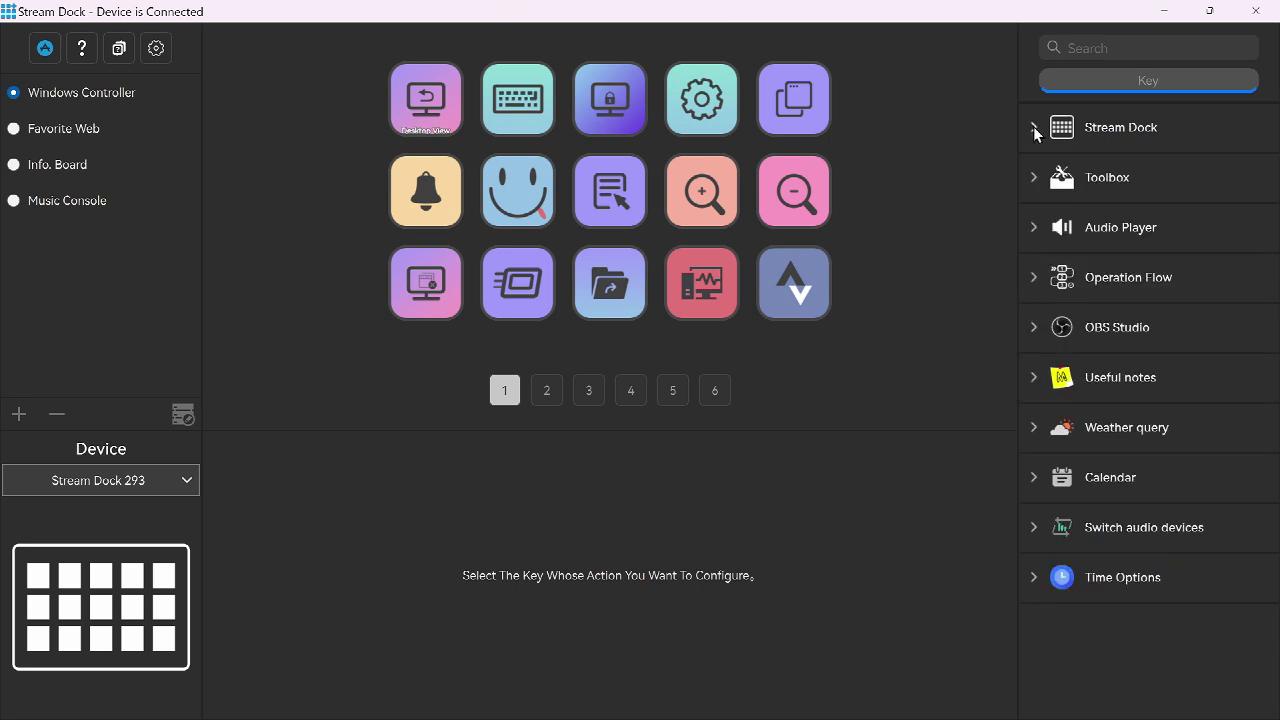
left_click(1045, 178)
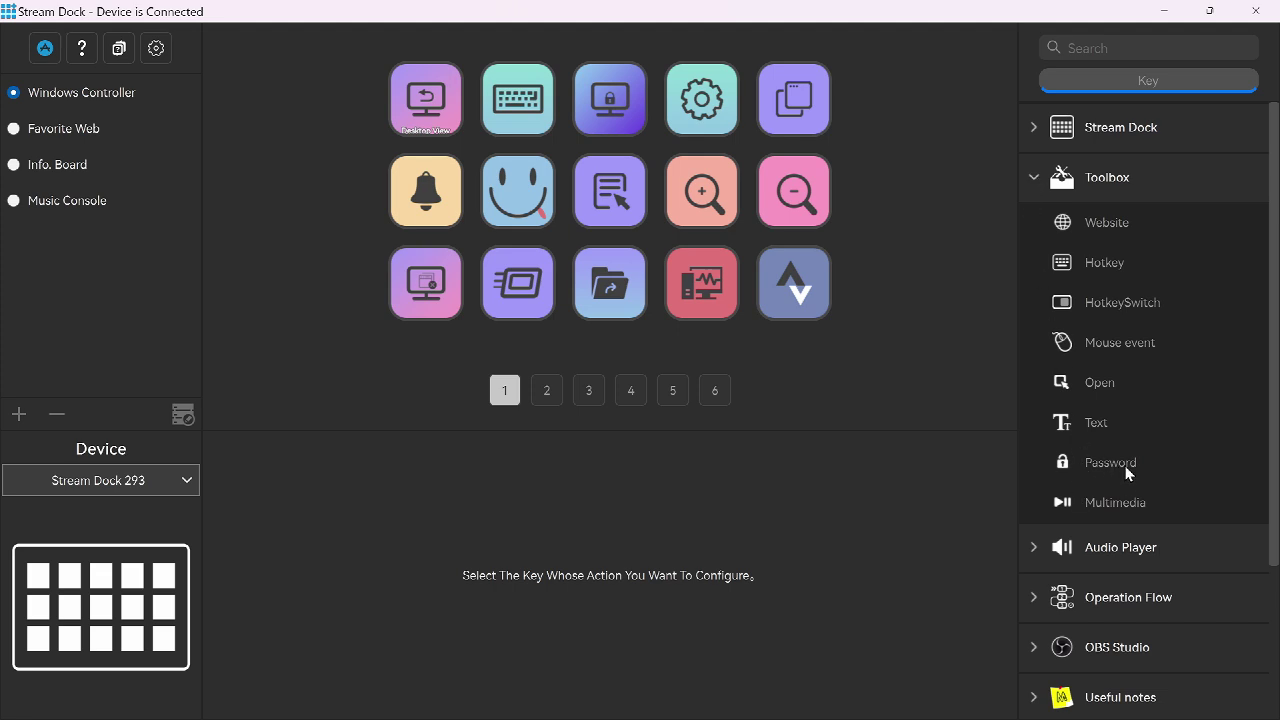
left_click(1022, 180)
left_click(1030, 227)
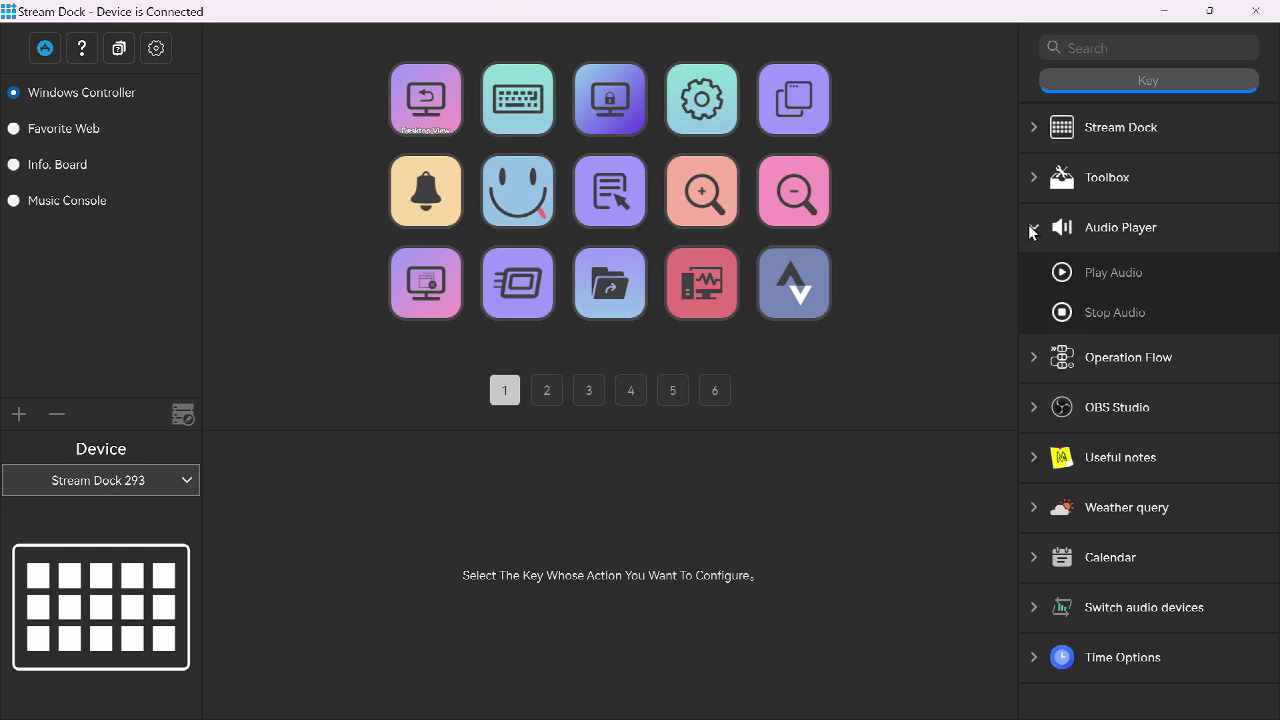
left_click(1029, 226)
left_click(1033, 277)
left_click(1033, 275)
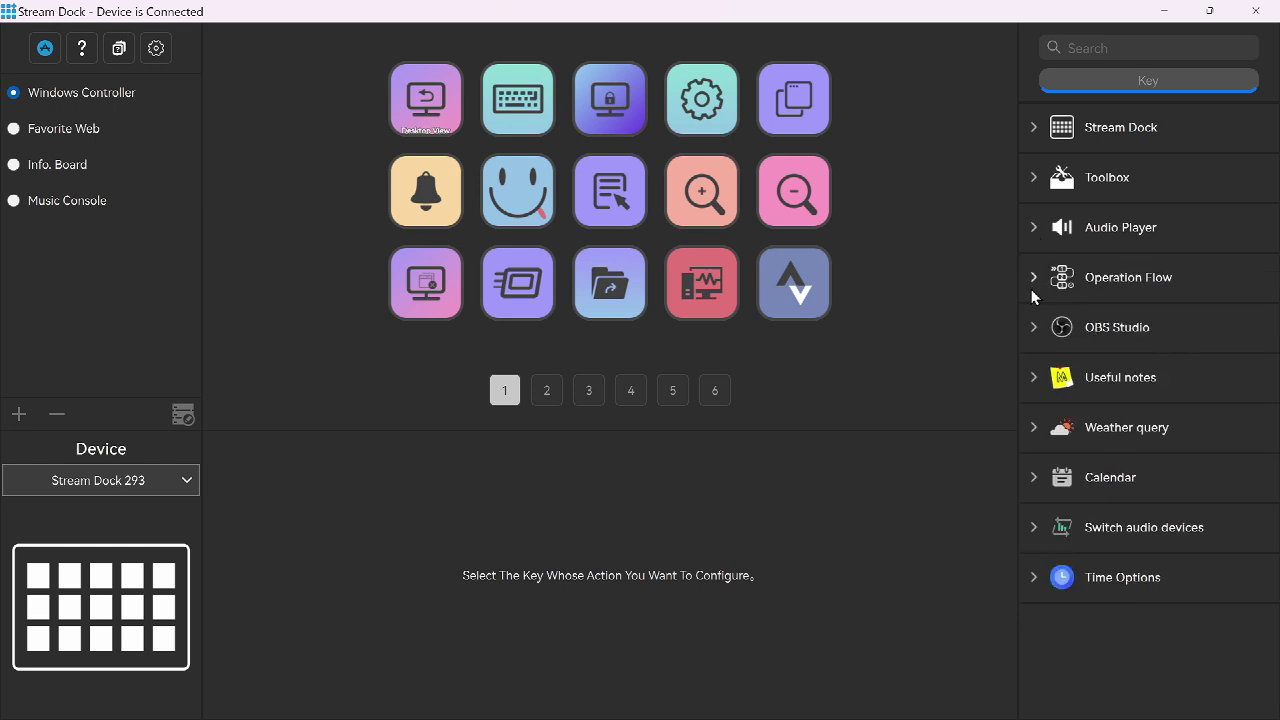
- Examine the full list of OBS Studio key actions and collapse the category
left_click(1037, 325)
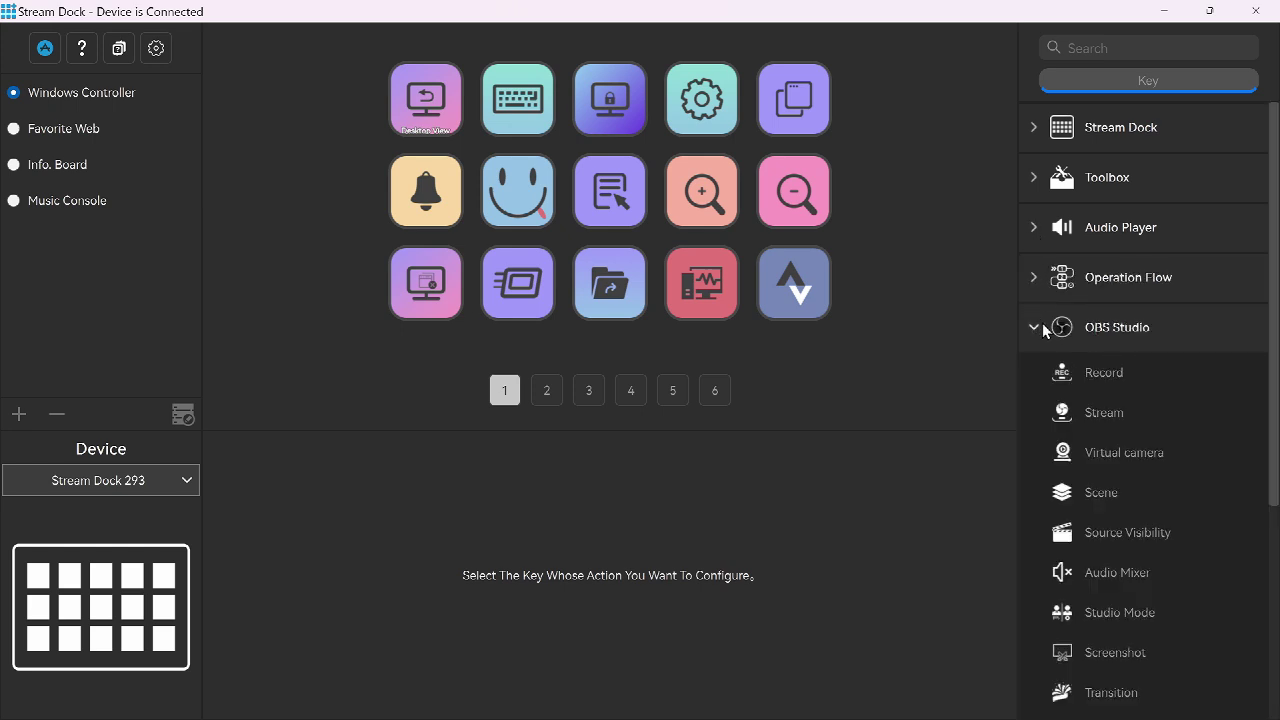
scroll(1168, 350, "down", 1)
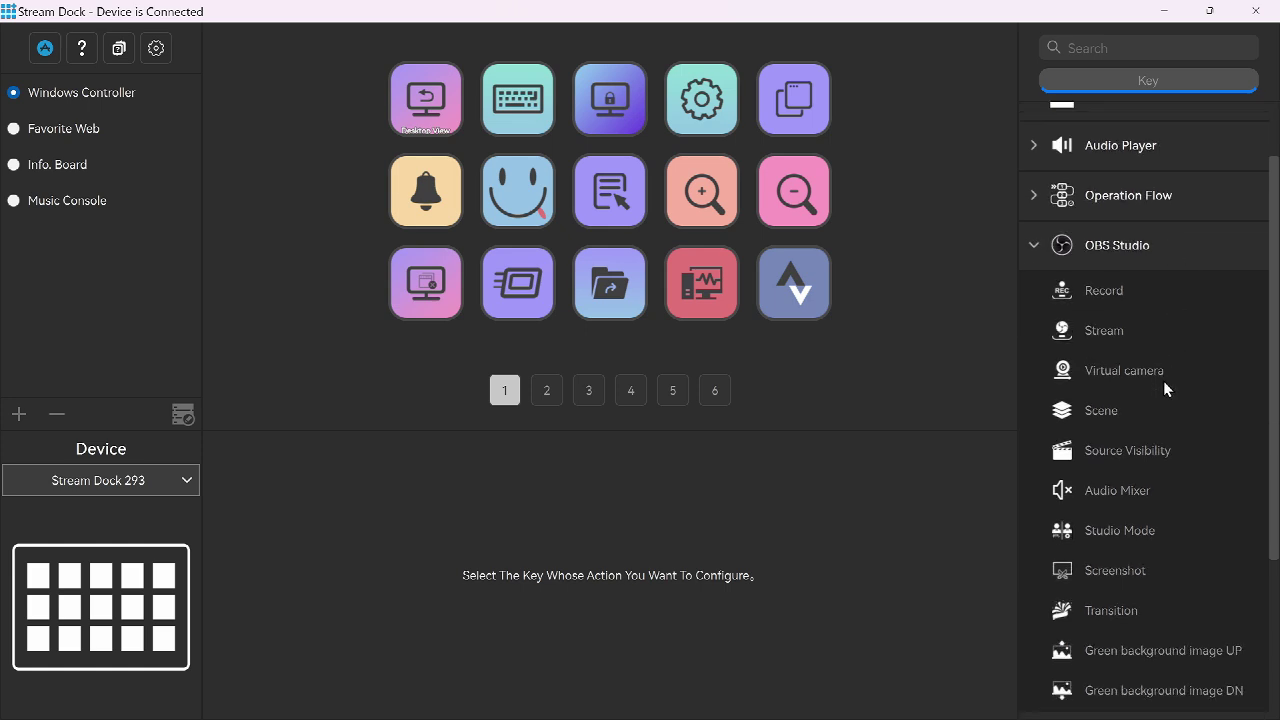
scroll(1163, 380, "down", 1)
scroll(1163, 380, "up", 1)
scroll(1124, 335, "down", 1)
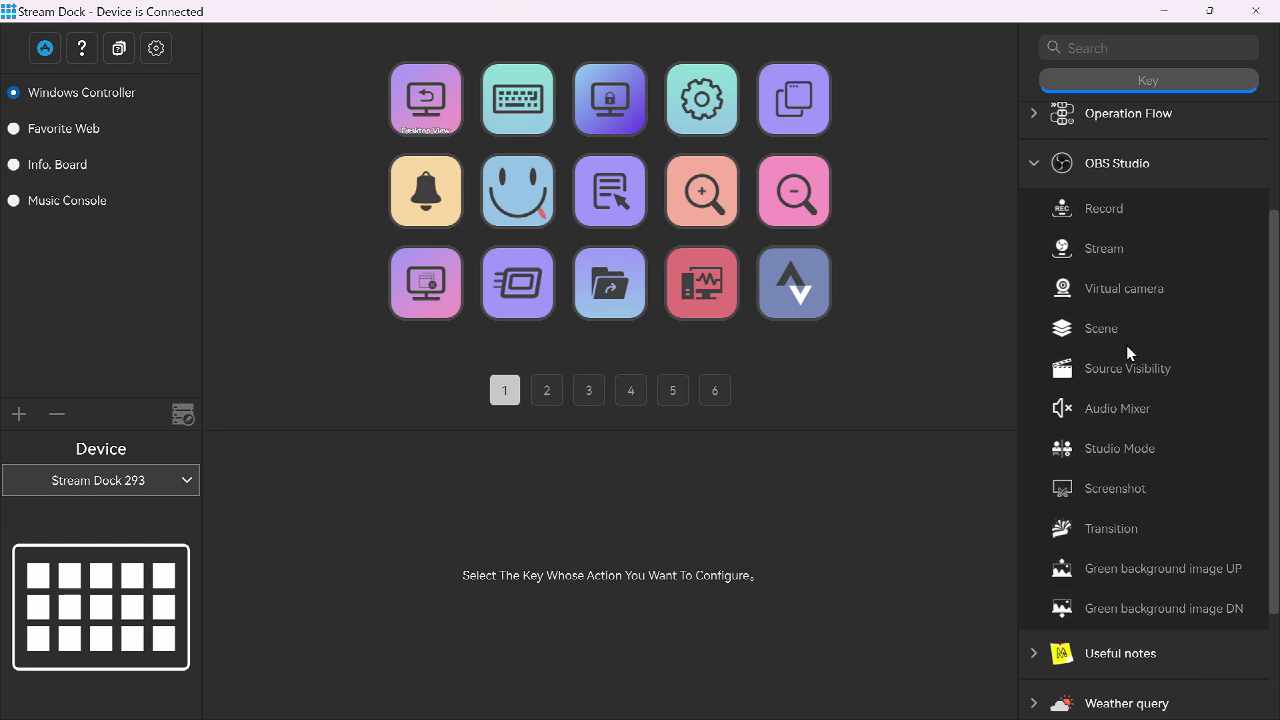
scroll(1114, 385, "up", 1)
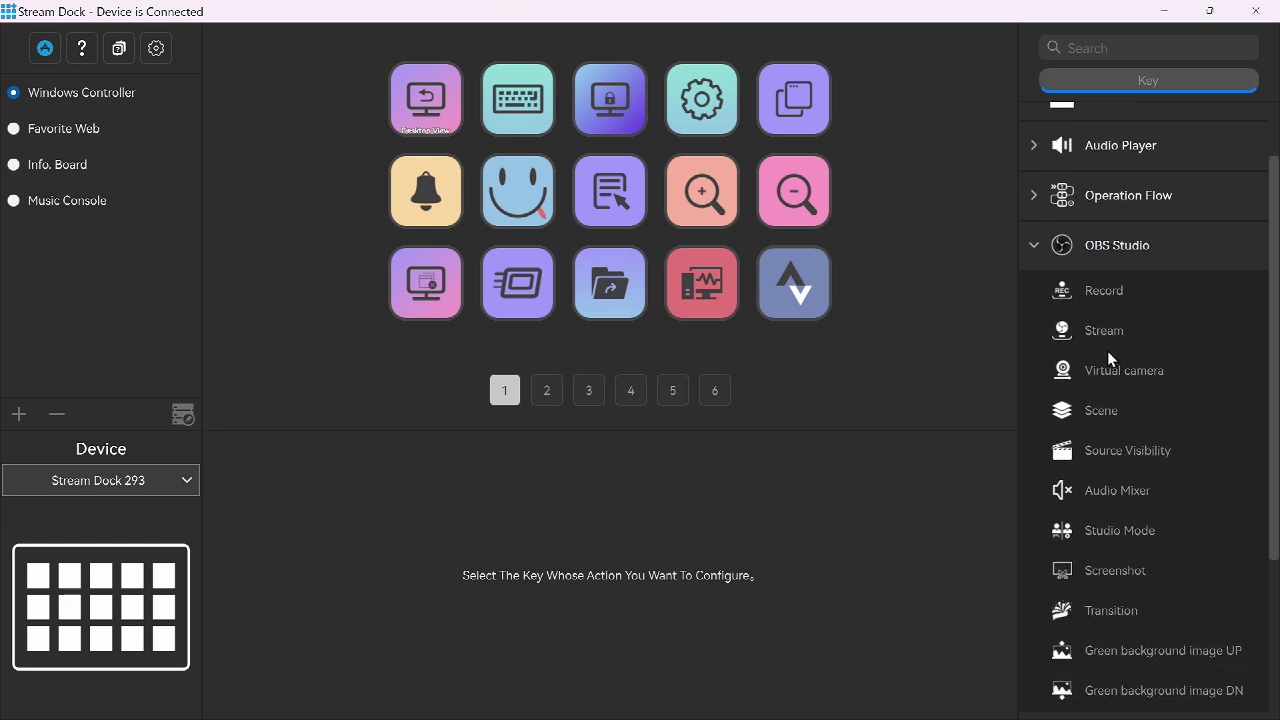
scroll(1124, 335, "down", 1)
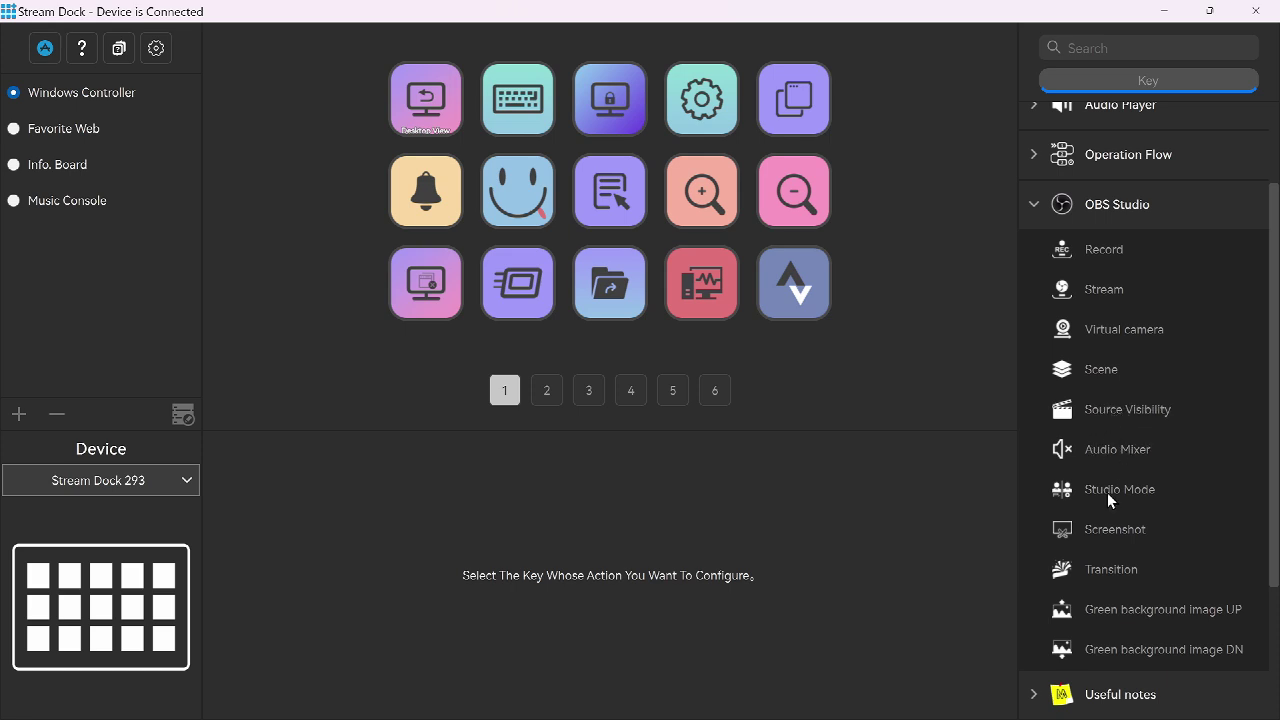
scroll(1131, 508, "down", 1)
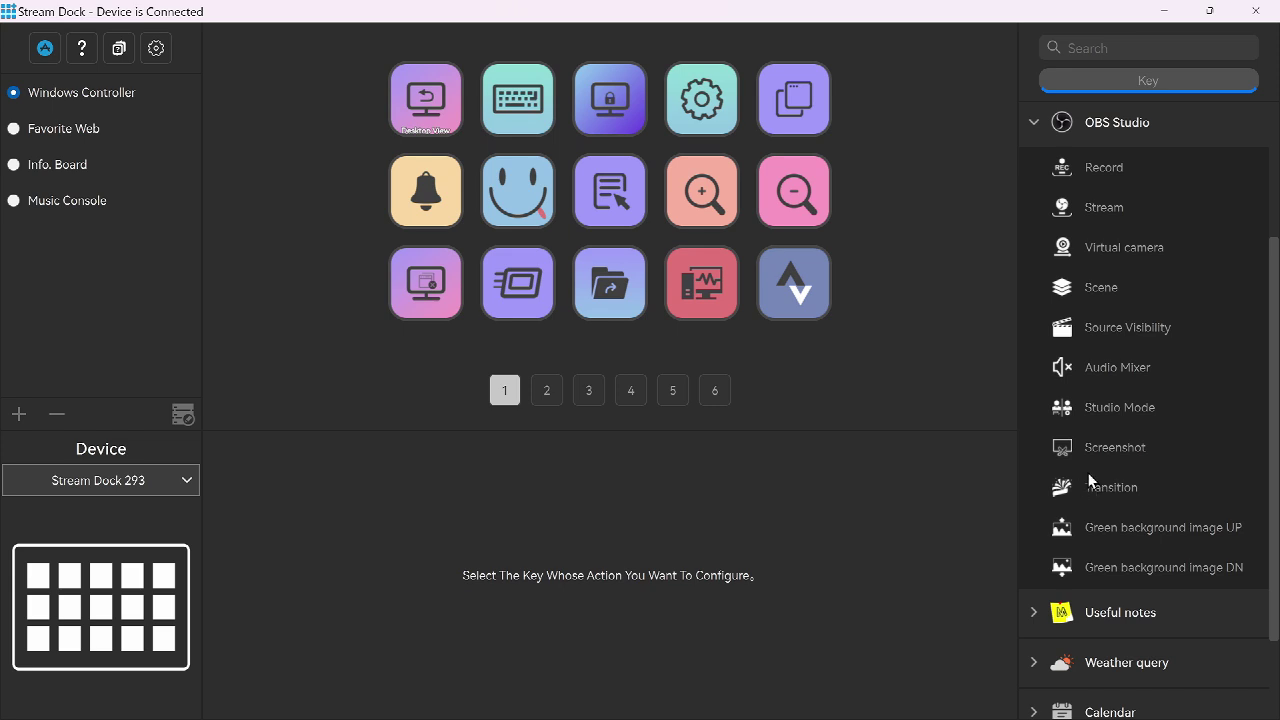
scroll(1091, 469, "up", 1)
left_click(1037, 208)
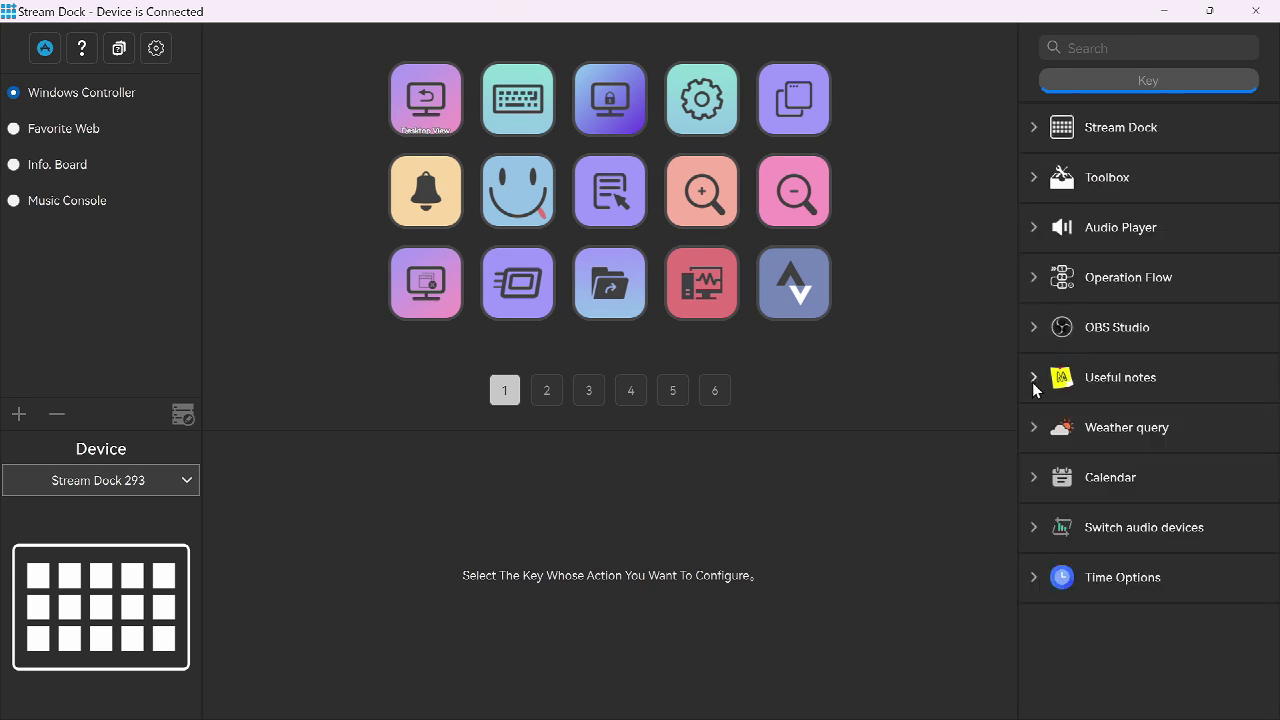
- Examine the Useful notes, Switch audio devices and Time Options actions, and look at key page 2
left_click(1034, 380)
left_click(1034, 384)
left_click(1033, 526)
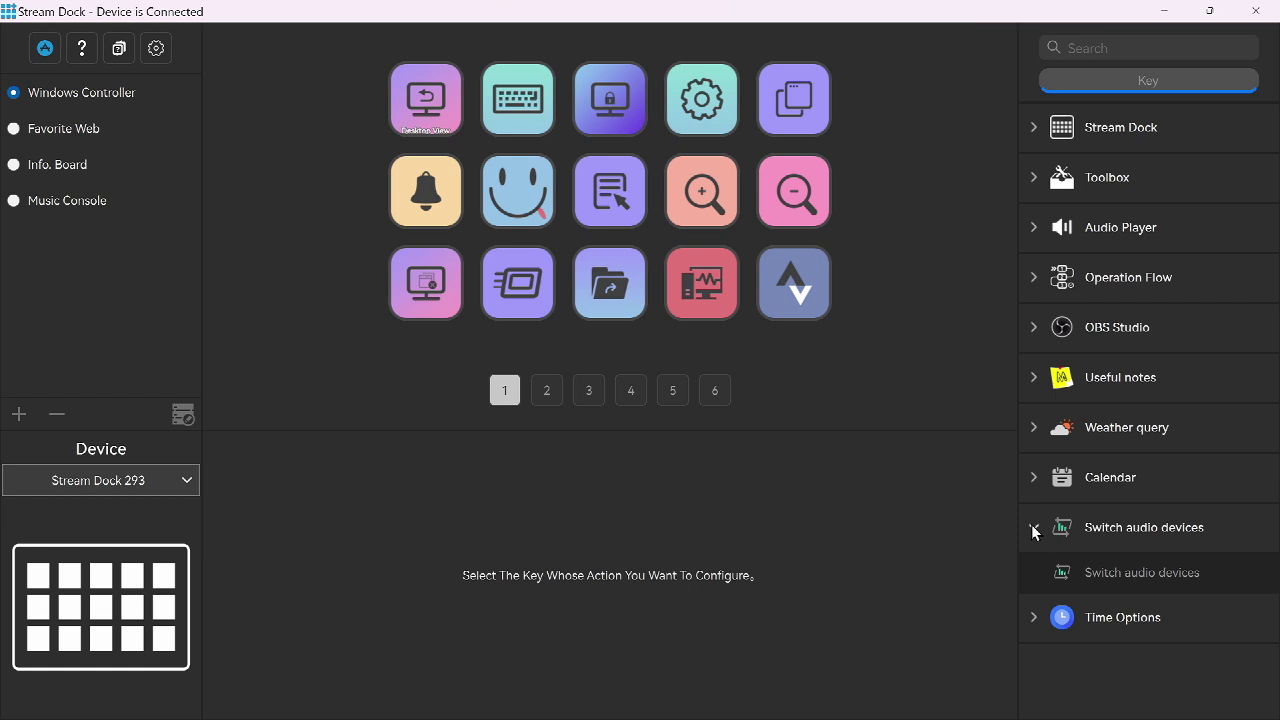
left_click(1032, 526)
left_click(1035, 577)
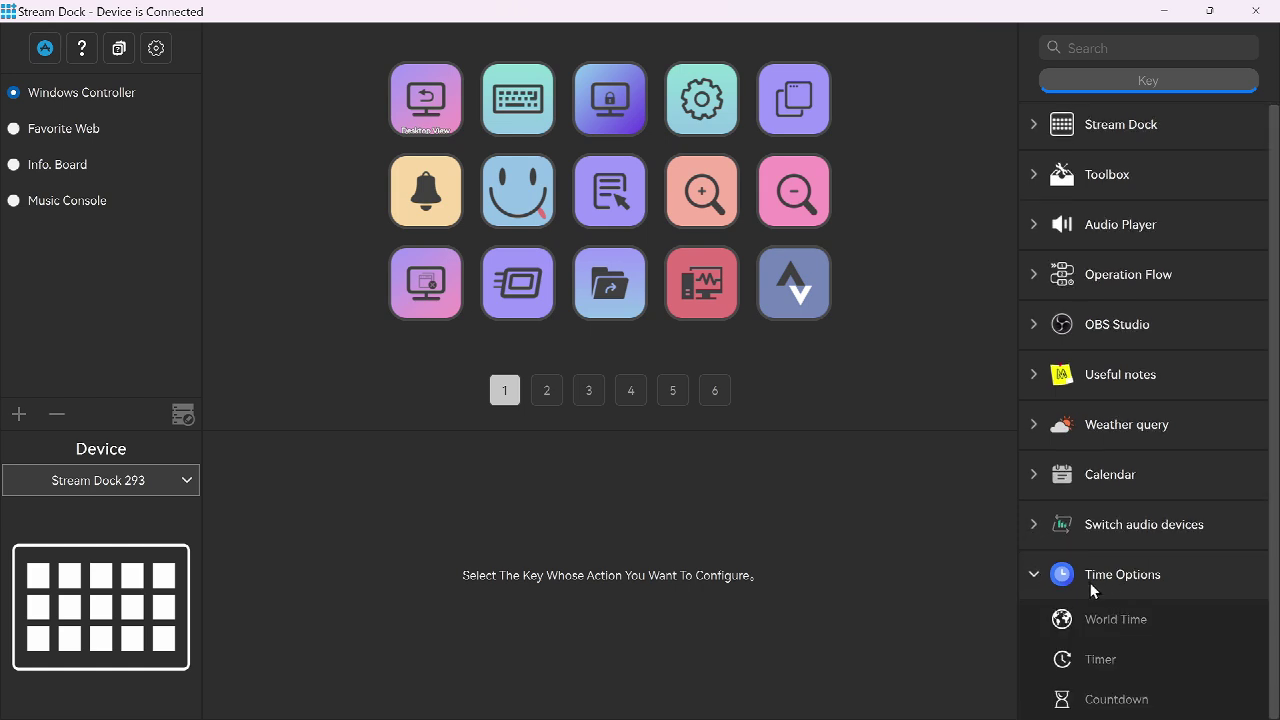
left_click(1031, 574)
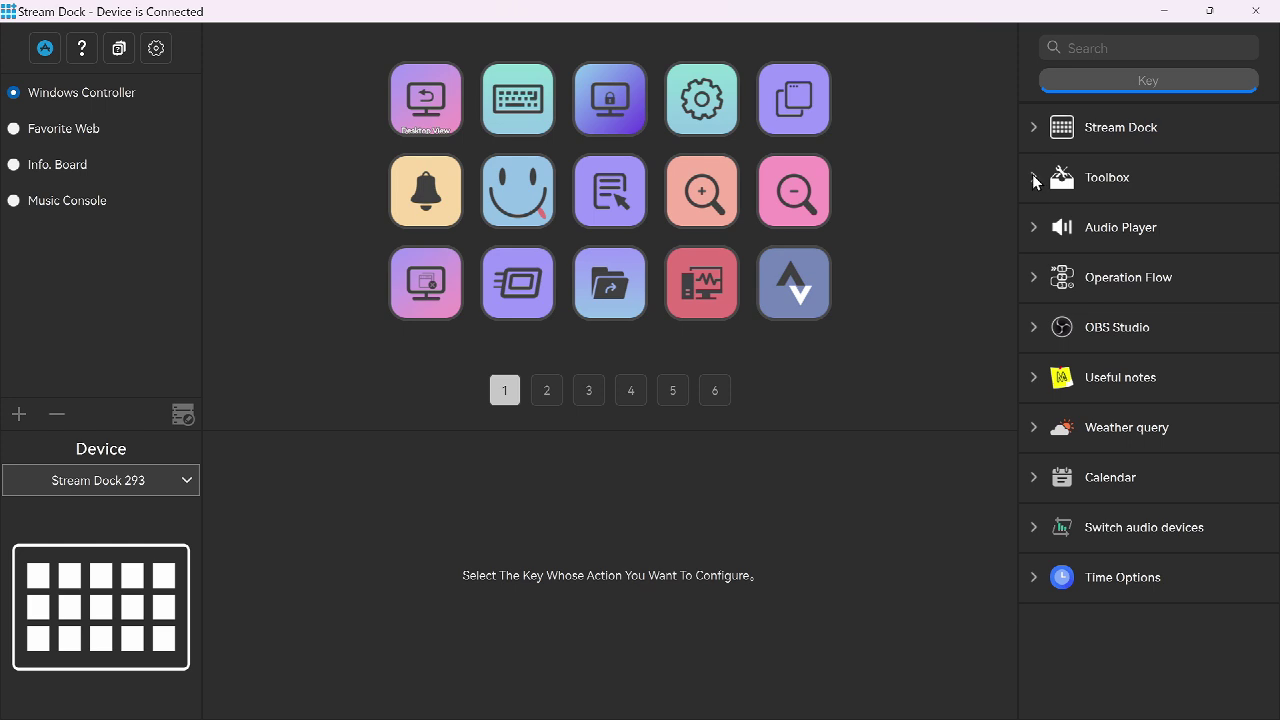
left_click(548, 391)
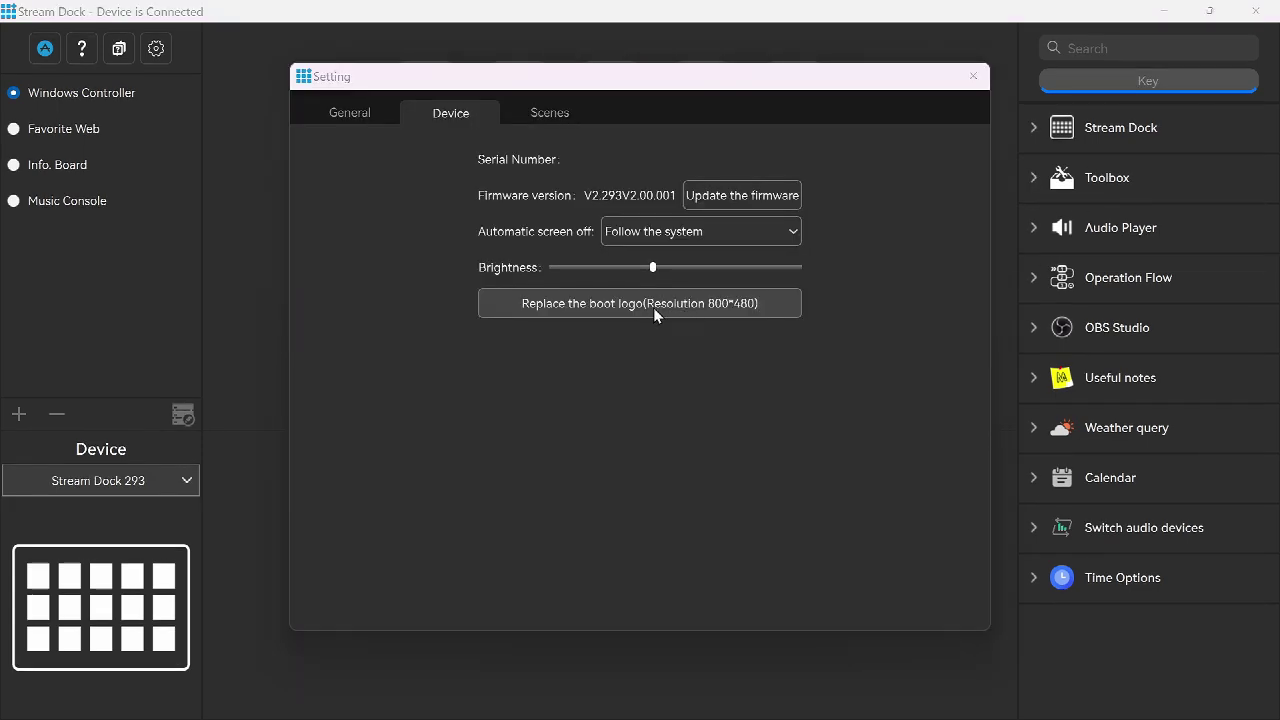
- View the image picker for replacing the device's boot logo and close it without choosing a file
left_click(653, 307)
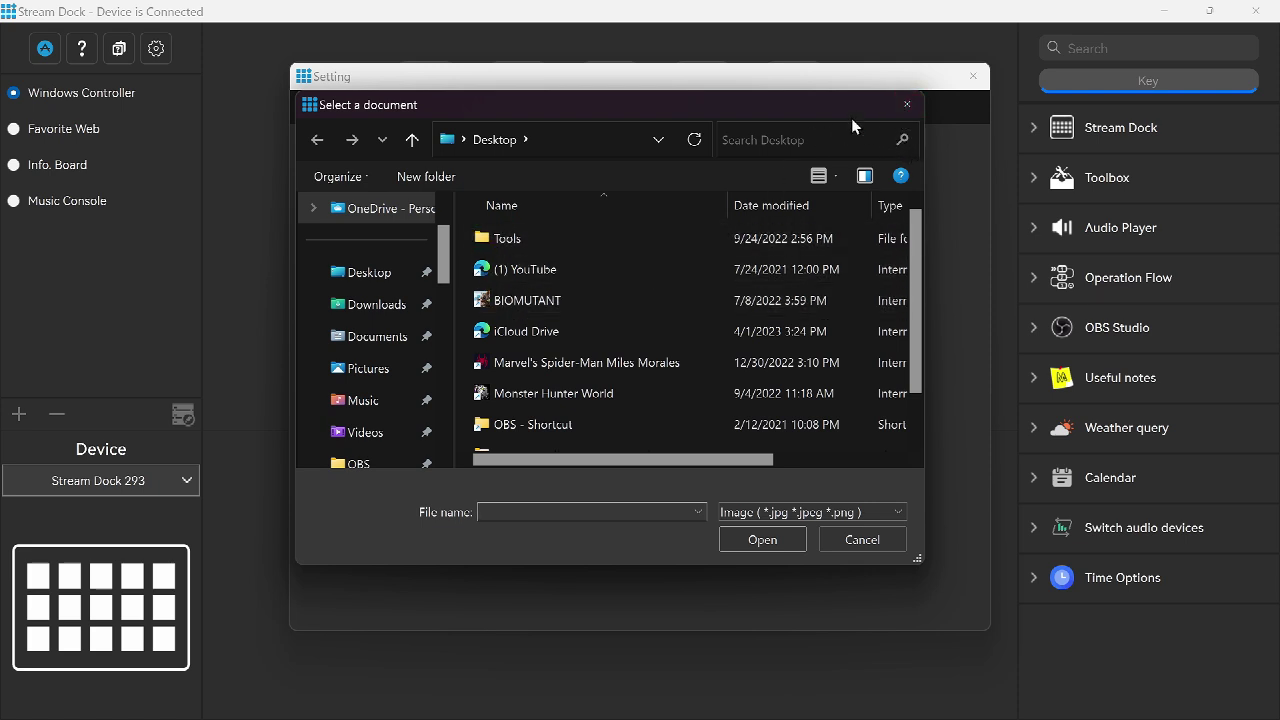
left_click(905, 107)
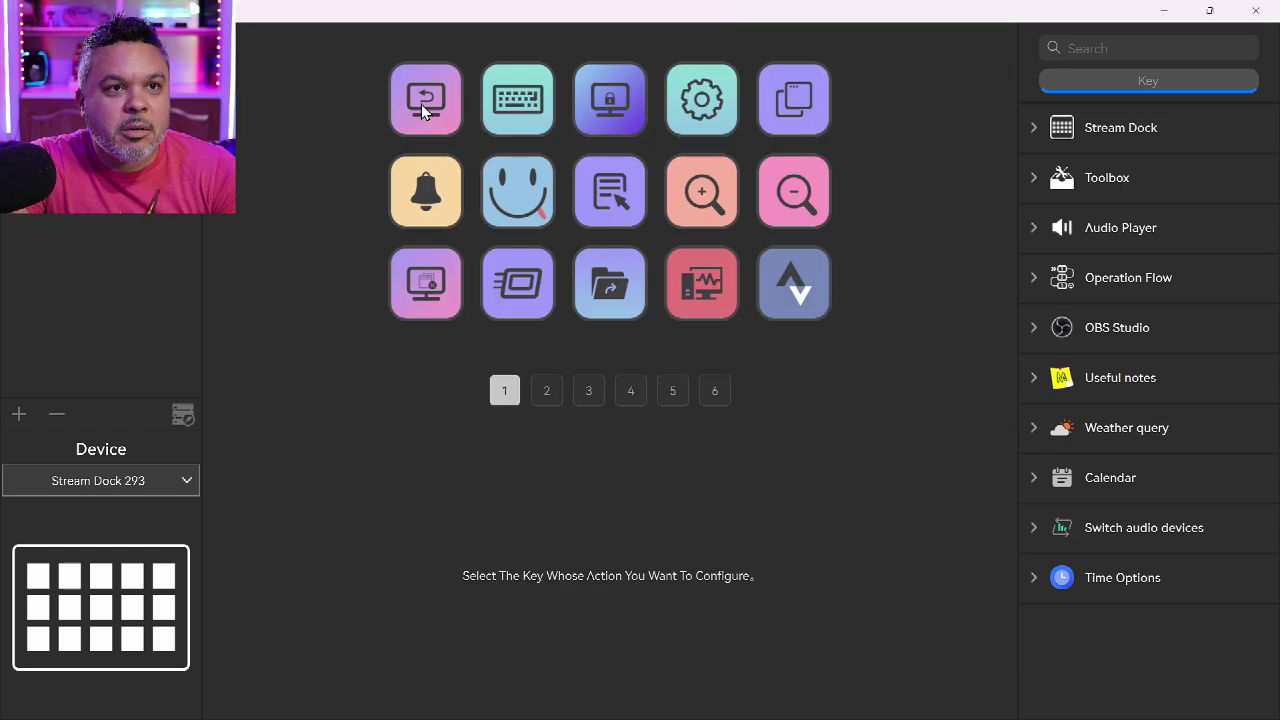
- Examine the hotkeys assigned to the show-desktop and on-screen keyboard keys, and close the on-screen keyboard after it opens
left_click(421, 104)
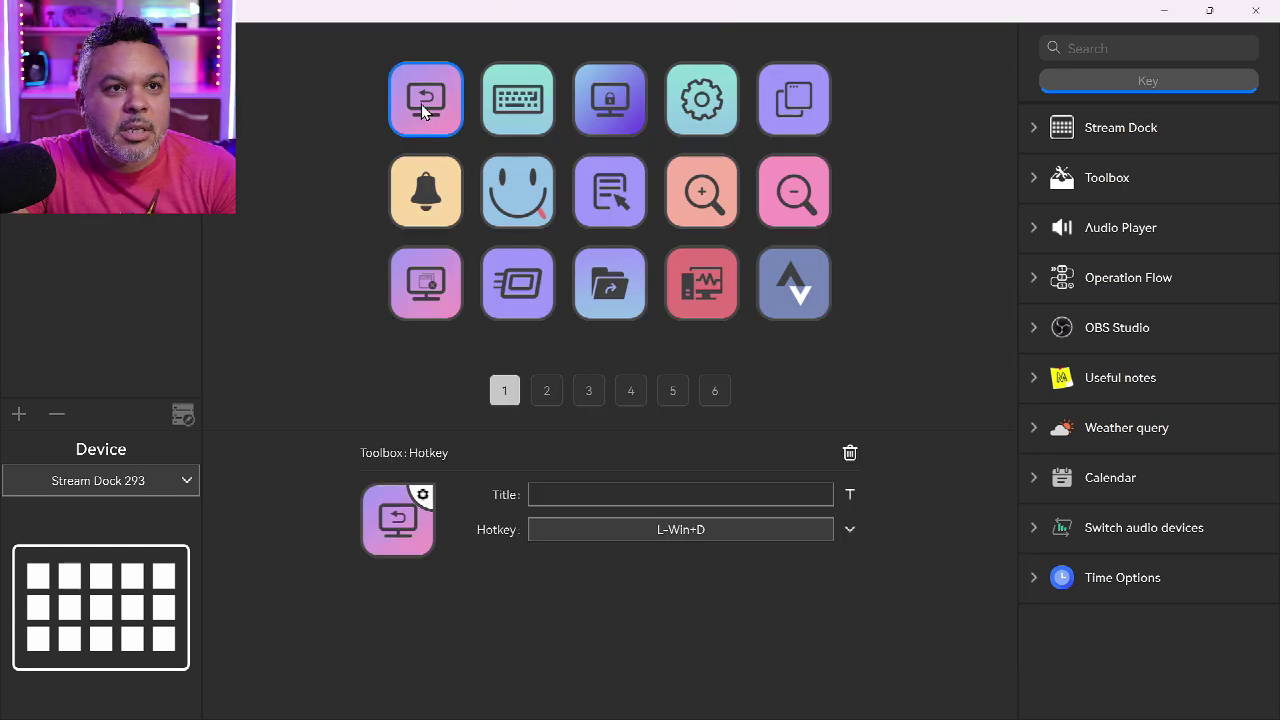
left_click(507, 108)
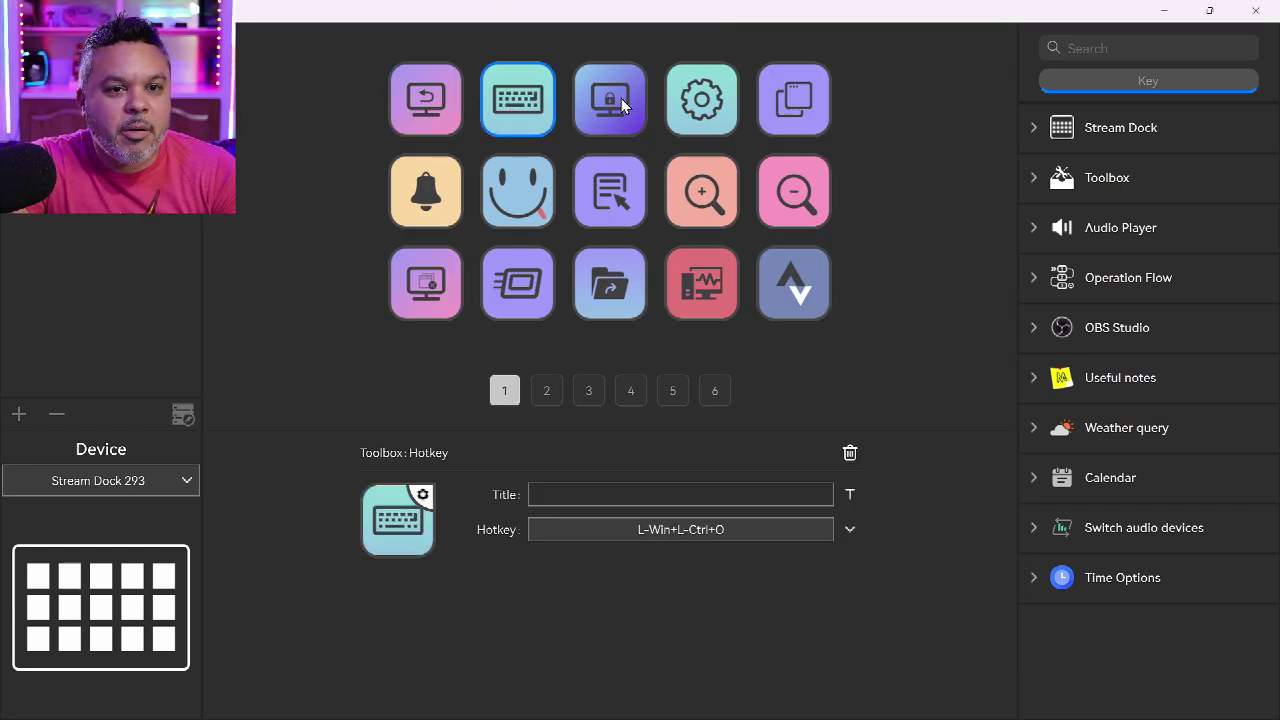
left_click(425, 114)
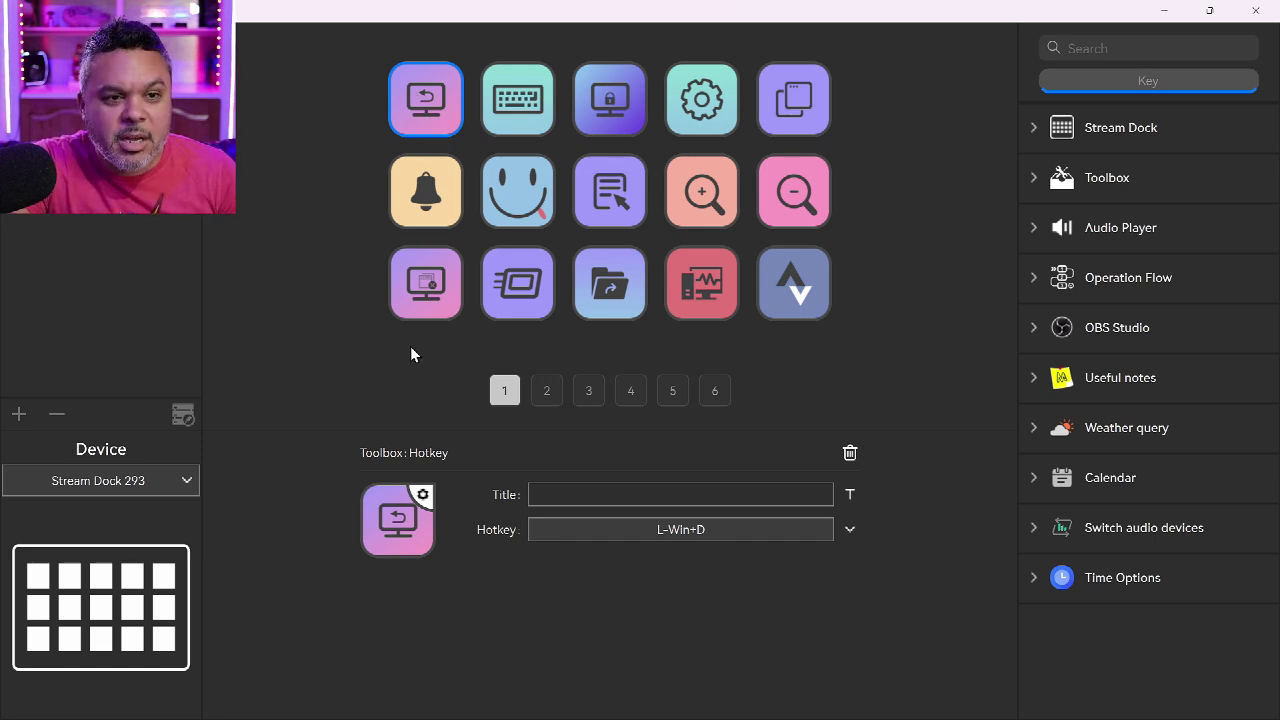
left_click(520, 118)
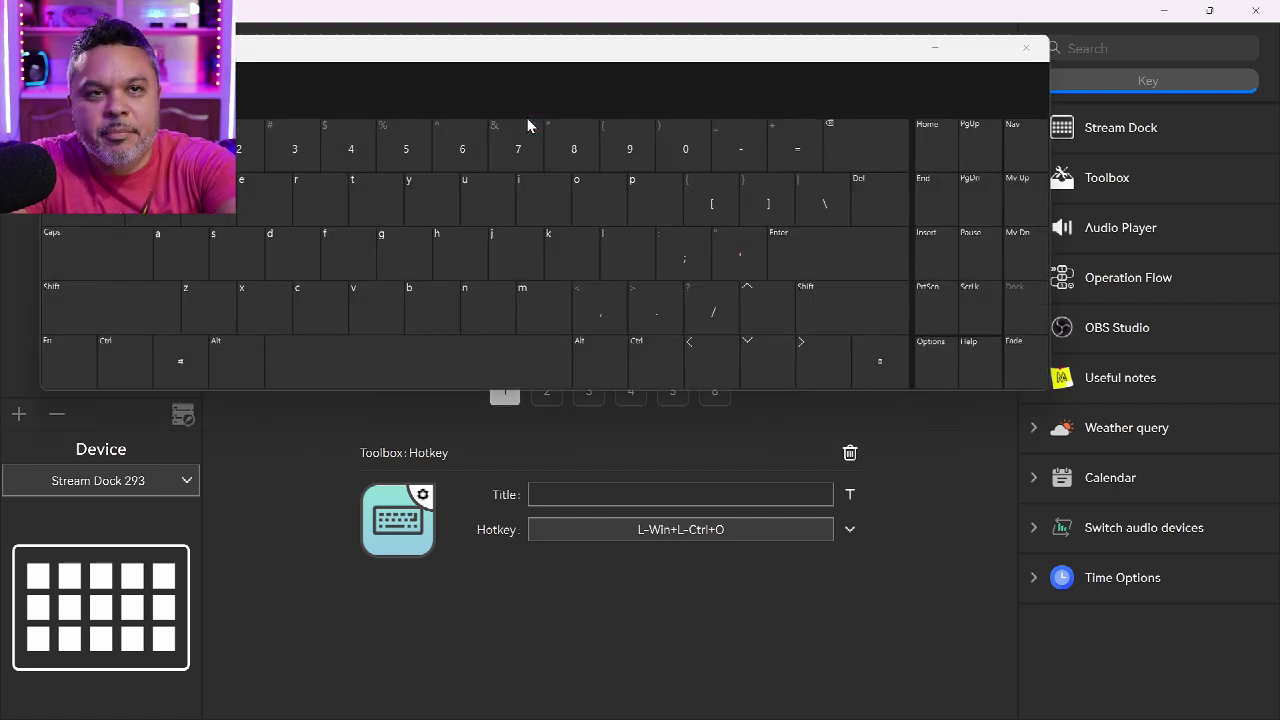
left_click(1034, 52)
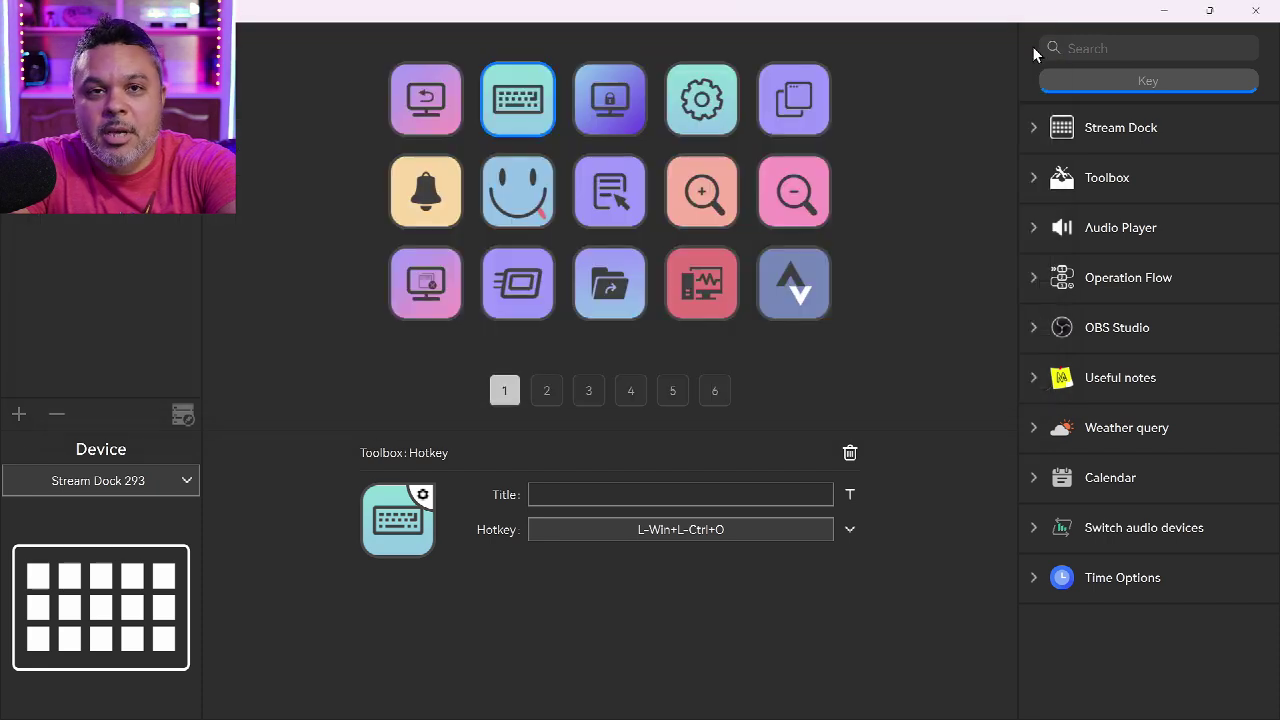
- Examine the hotkey assigned to the lock-screen key in the first row
left_click(609, 99)
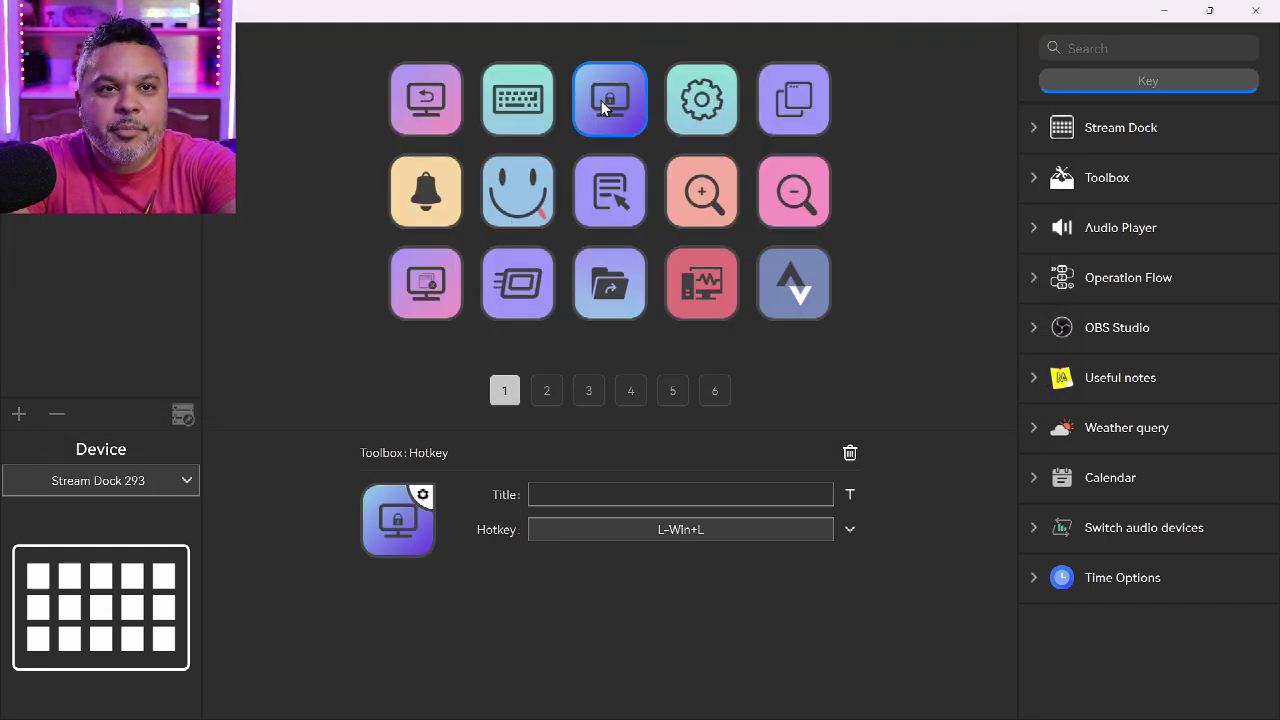
right_click(603, 108)
left_click(604, 122)
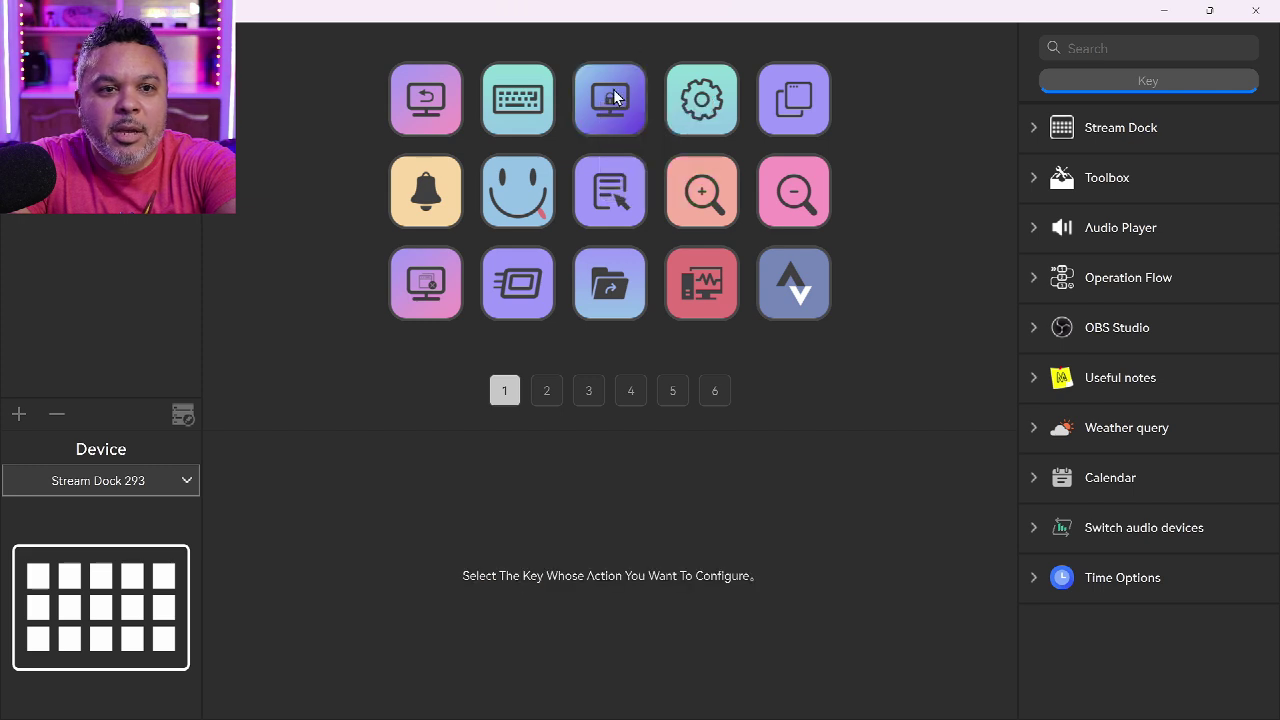
left_click(550, 118)
- Set the title of the show-desktop key, the first key on page 1, to "Desk"
left_click(449, 105)
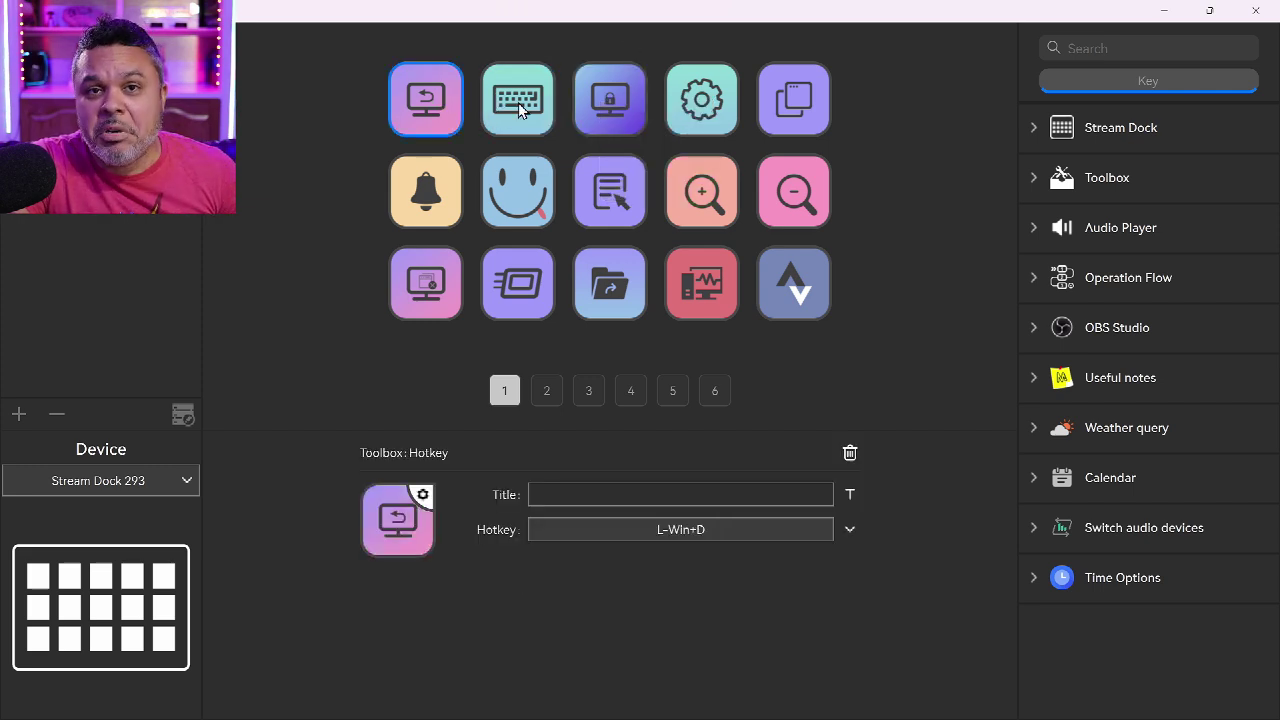
left_click(547, 495)
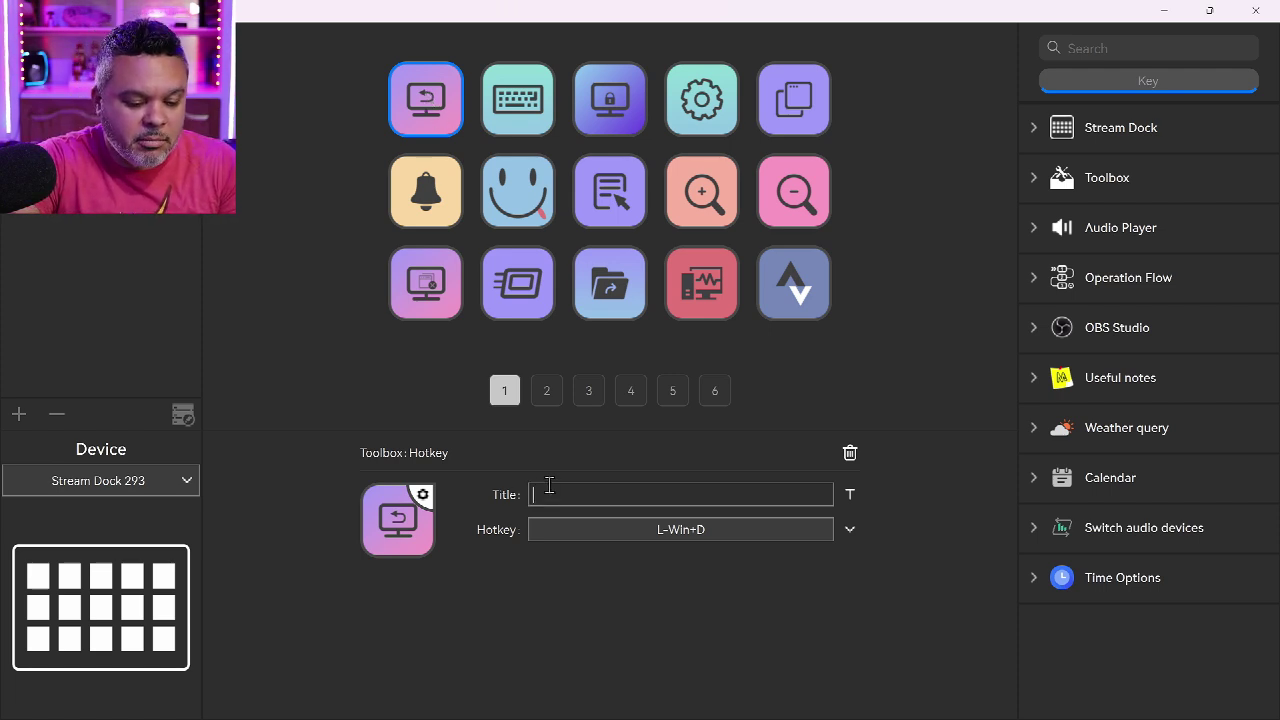
type("Desk")
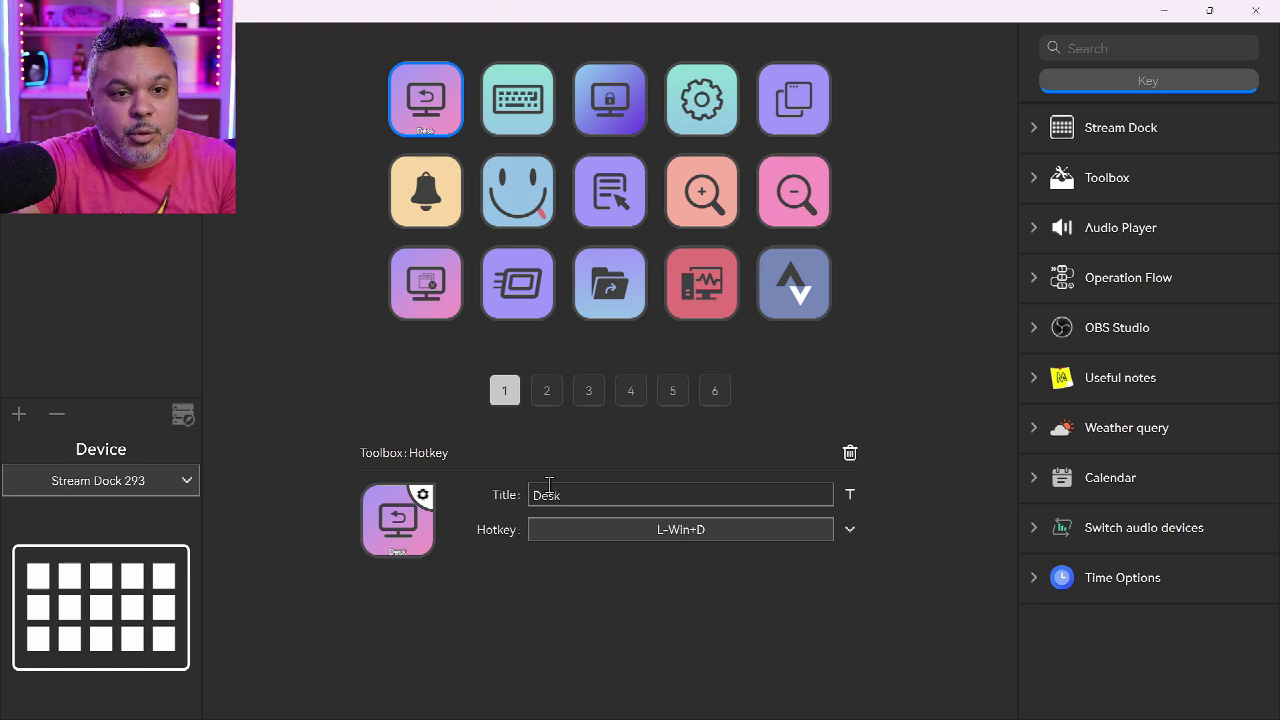